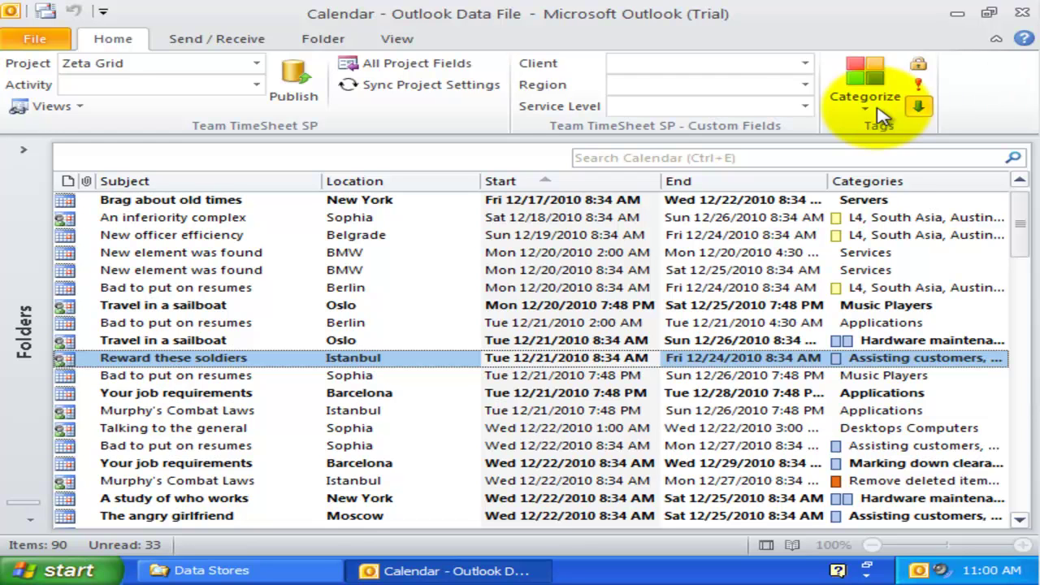
Switch the calendar to the Reported ID view and browse the appointments.
left_click(167, 252)
left_click(82, 107)
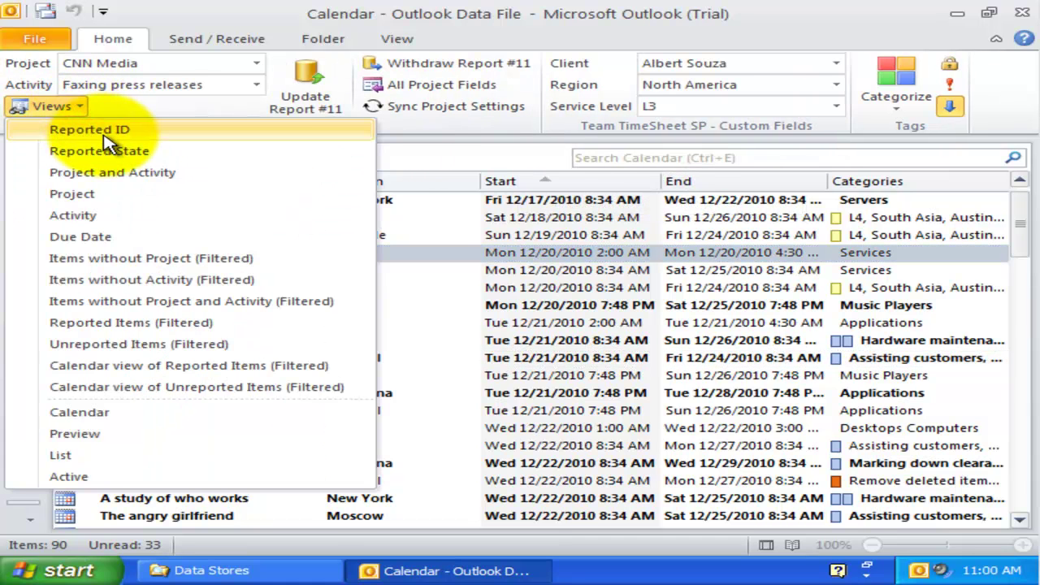
left_click(89, 130)
left_click(172, 311)
scroll(134, 187, "down", 3)
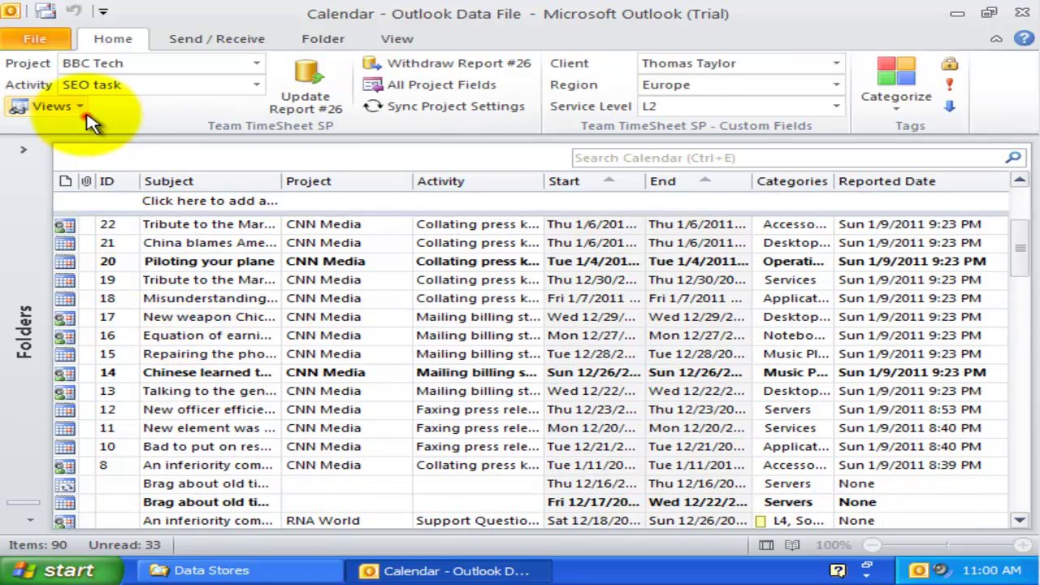
Apply the Project and Activity view and browse the grouped appointments.
left_click(80, 106)
left_click(122, 171)
left_click(219, 376)
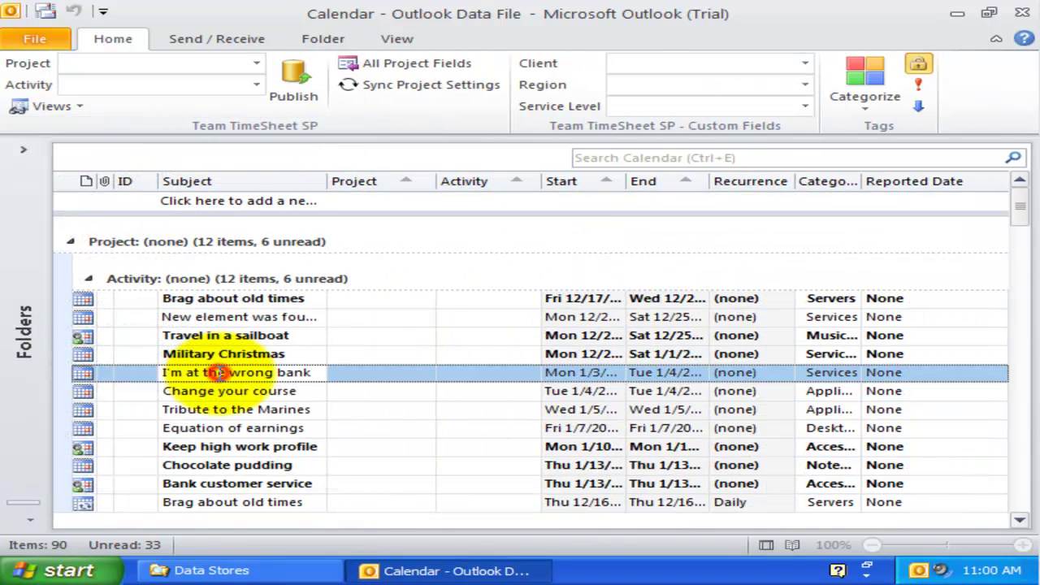
scroll(219, 376, "down", 5)
scroll(228, 386, "up", 2)
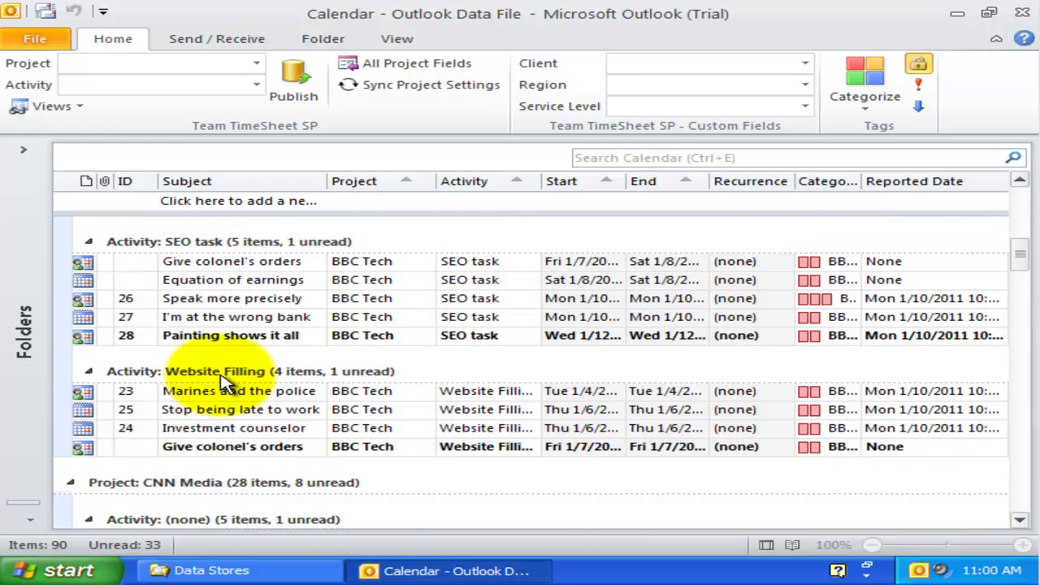
left_click(244, 333)
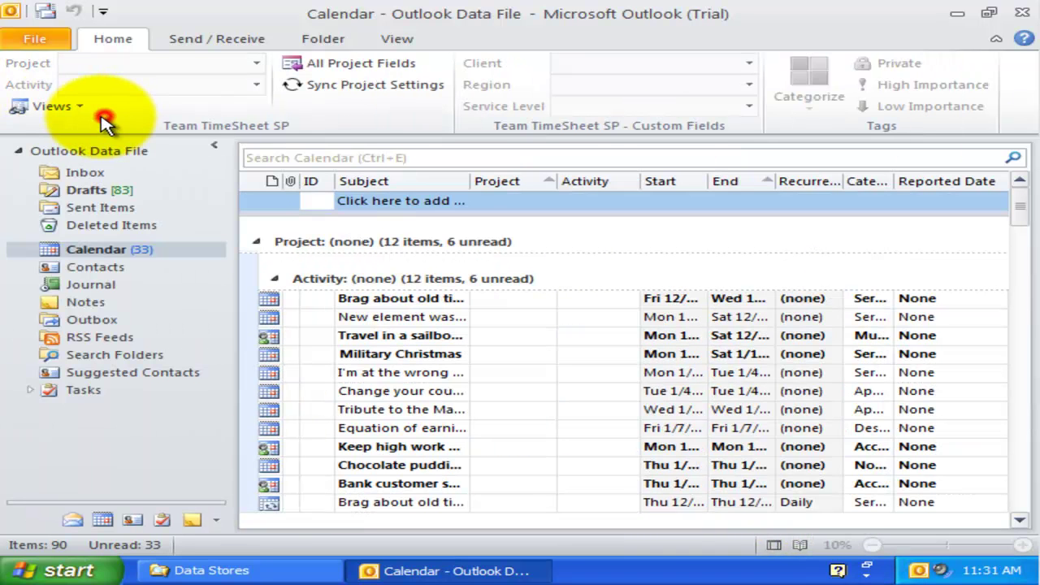
left_click(81, 108)
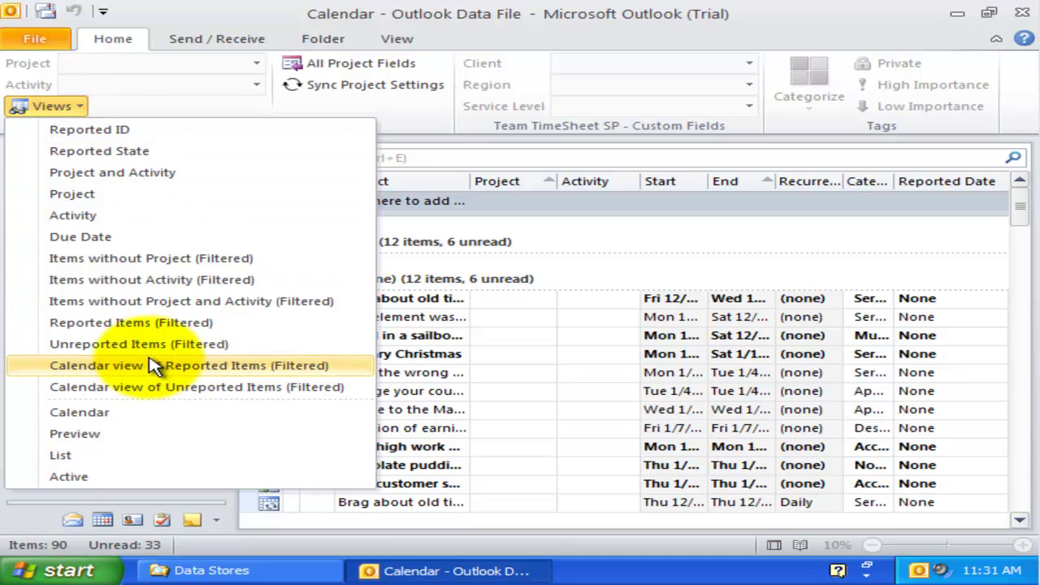
left_click(103, 108)
left_click(85, 390)
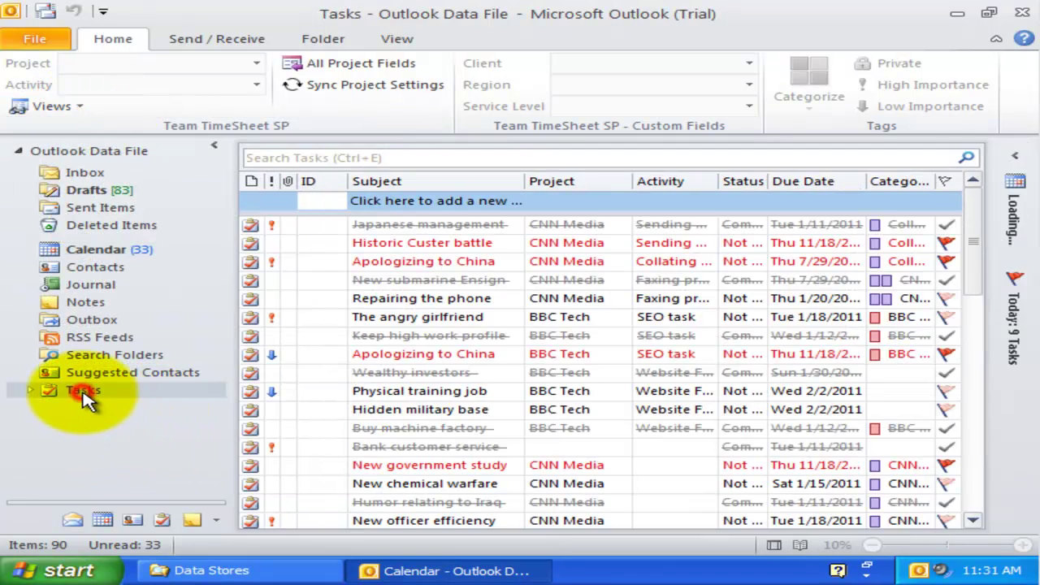
left_click(79, 106)
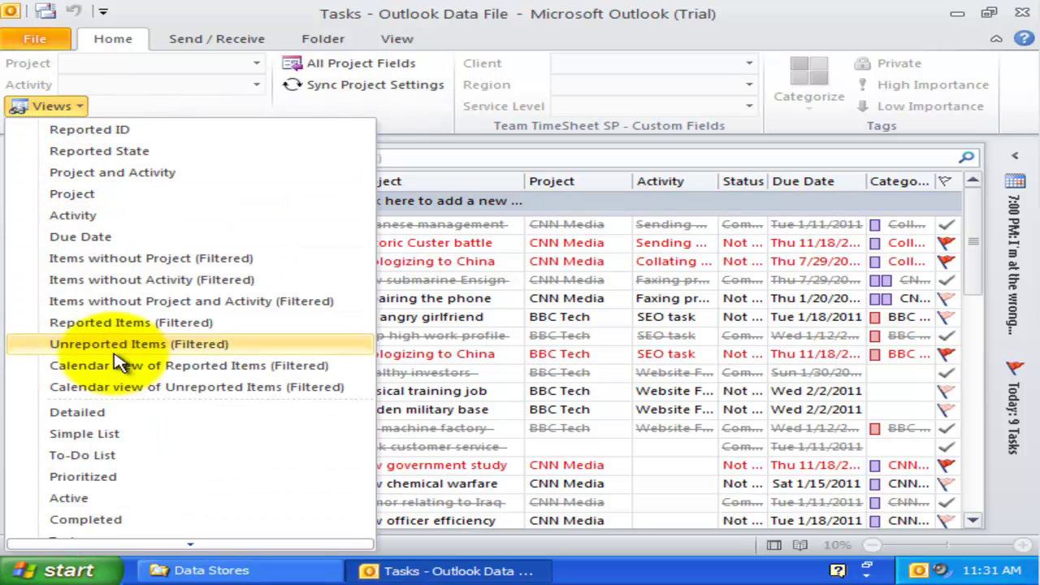
left_click(133, 106)
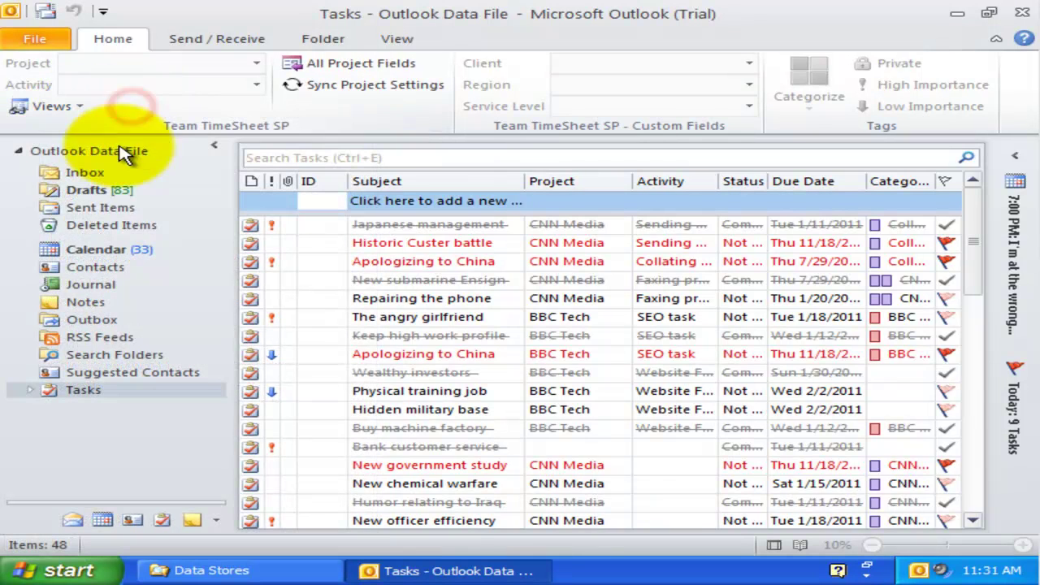
left_click(94, 249)
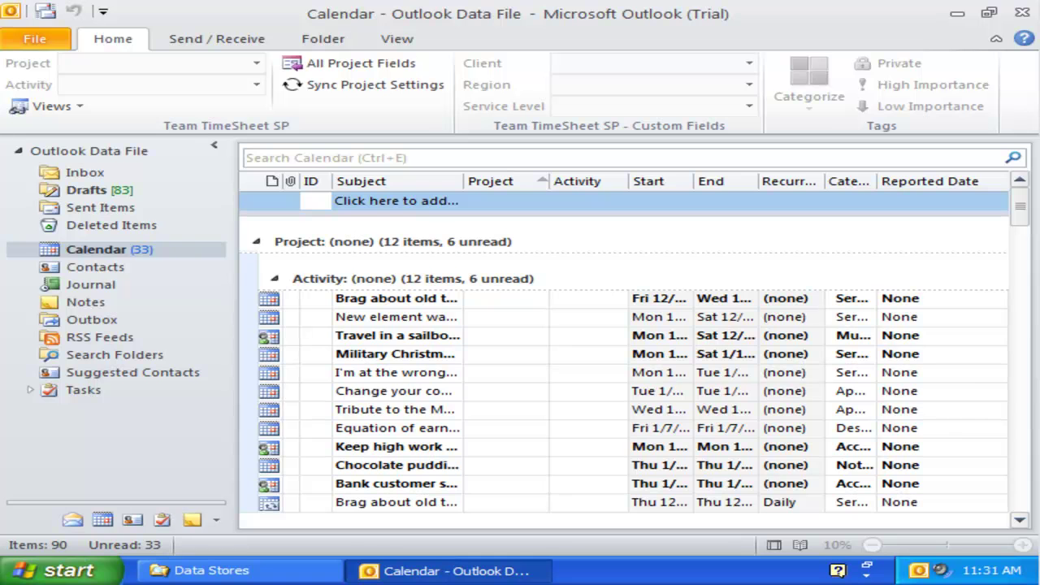
left_click(417, 393)
scroll(420, 396, "down", 5)
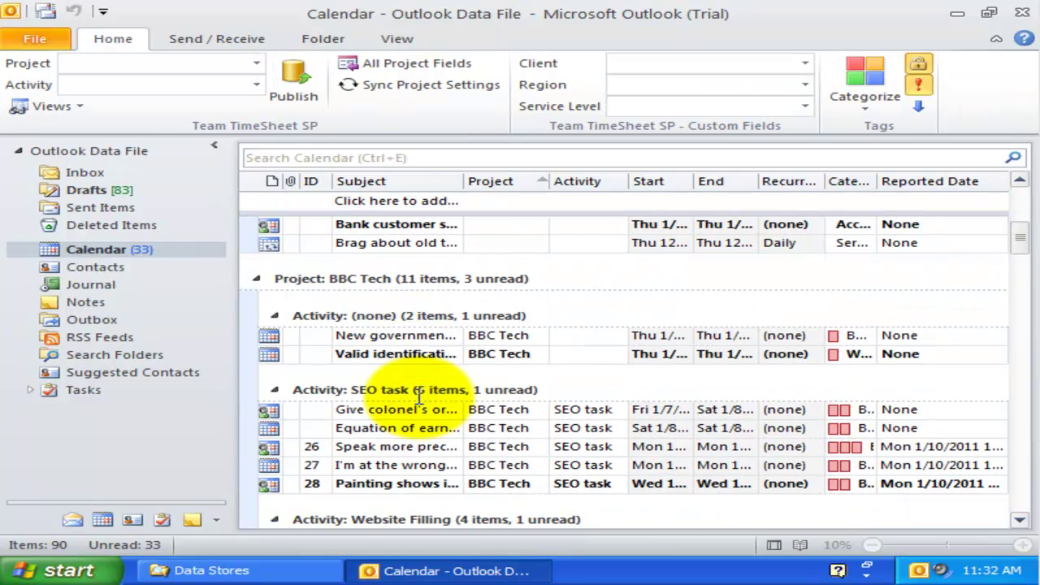
scroll(419, 395, "down", 2)
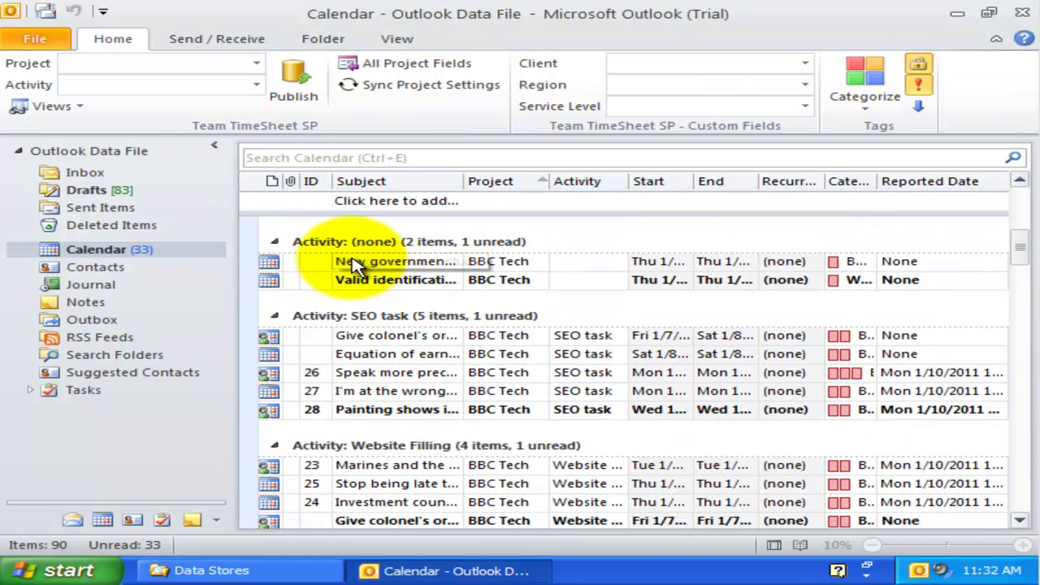
left_click(362, 336)
scroll(411, 370, "up", 2)
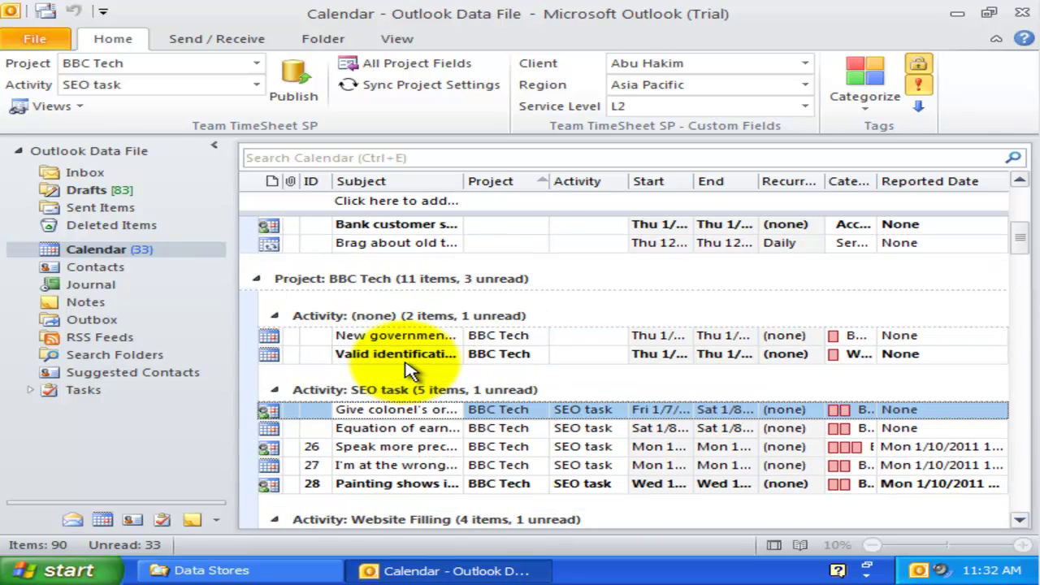
scroll(411, 369, "down", 8)
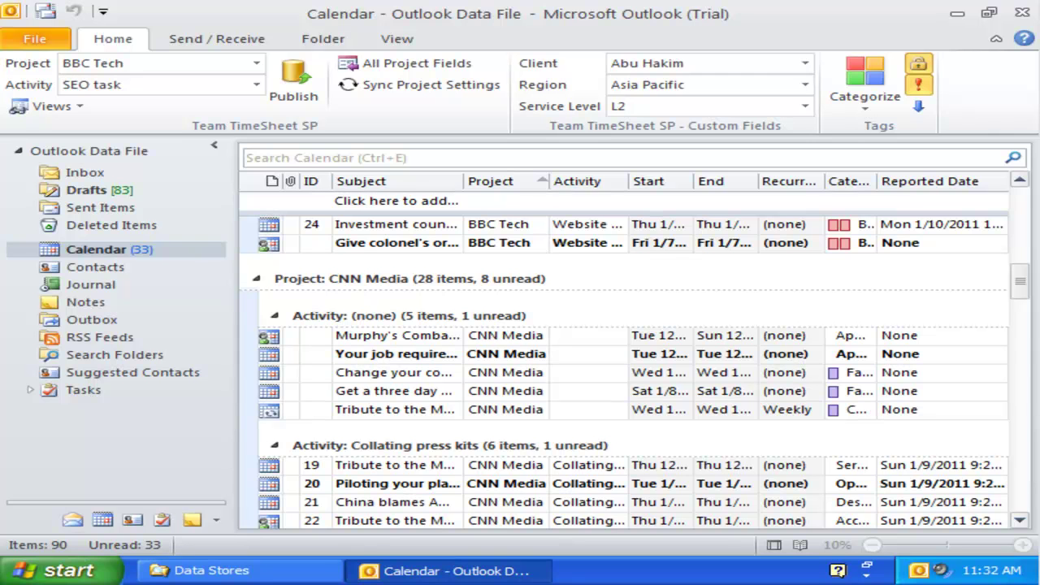
left_click(387, 342)
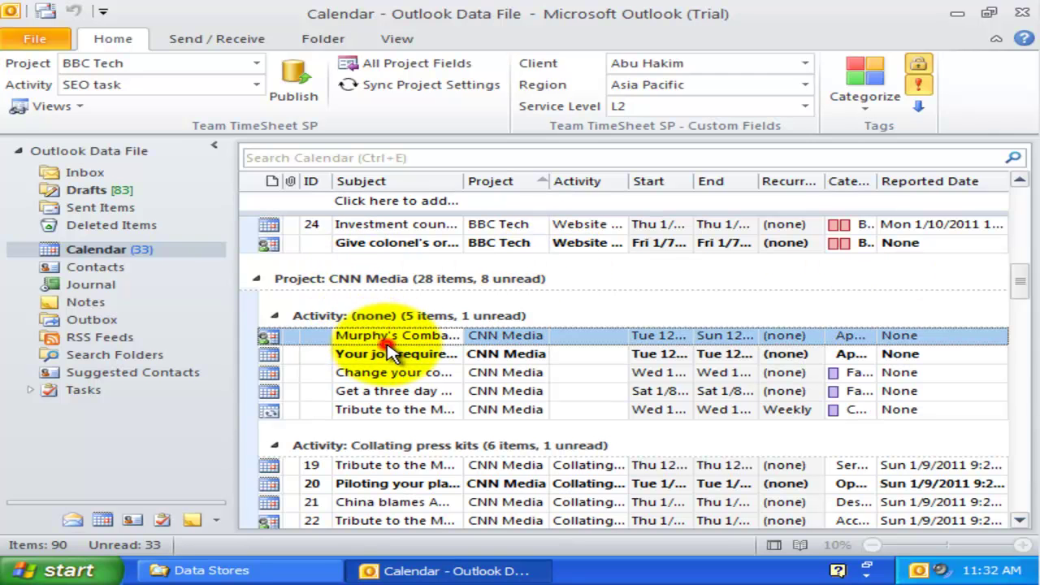
left_click(382, 64)
left_click(821, 113)
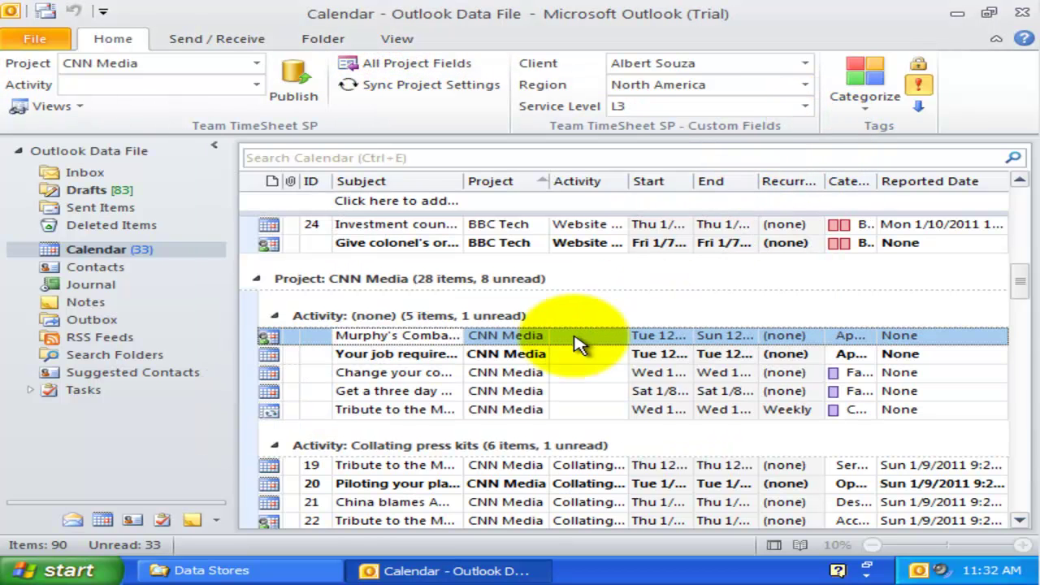
Collapse the folder list and list the 90 calendar items by report ID, scanning the rows.
left_click(213, 153)
left_click(79, 107)
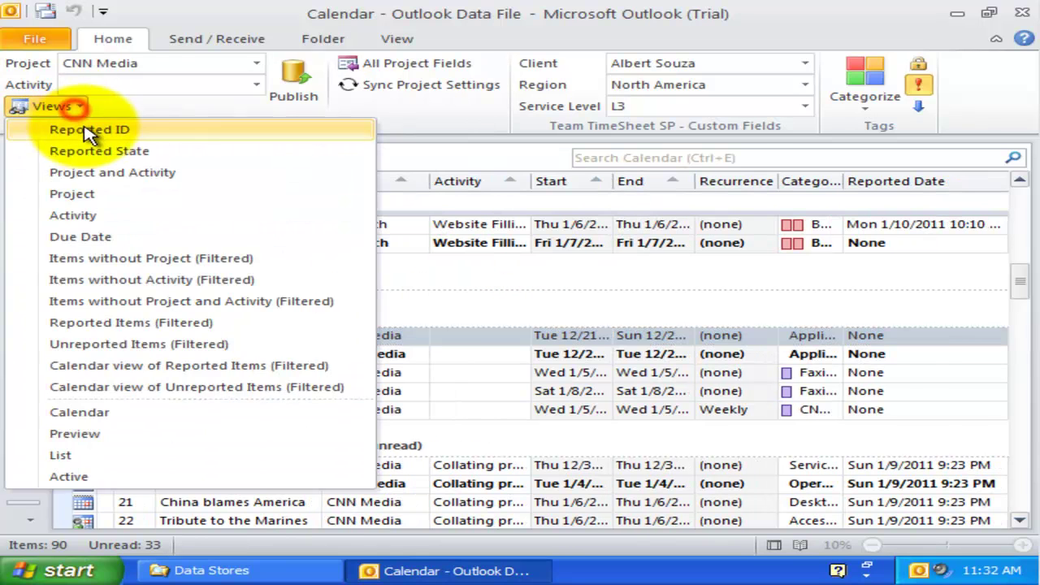
left_click(87, 132)
left_click(233, 317)
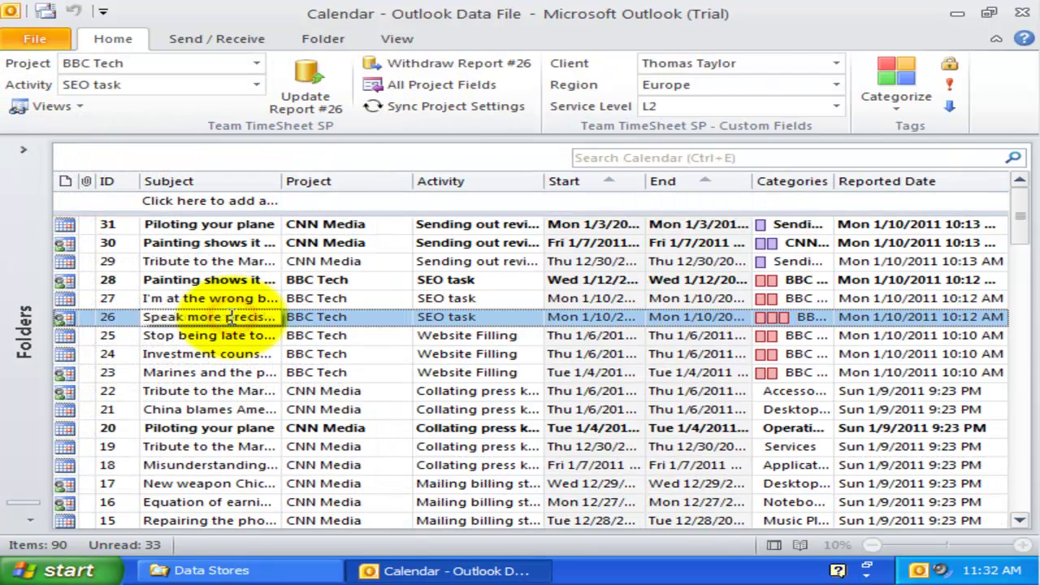
scroll(243, 315, "down", 1)
scroll(248, 317, "up", 1)
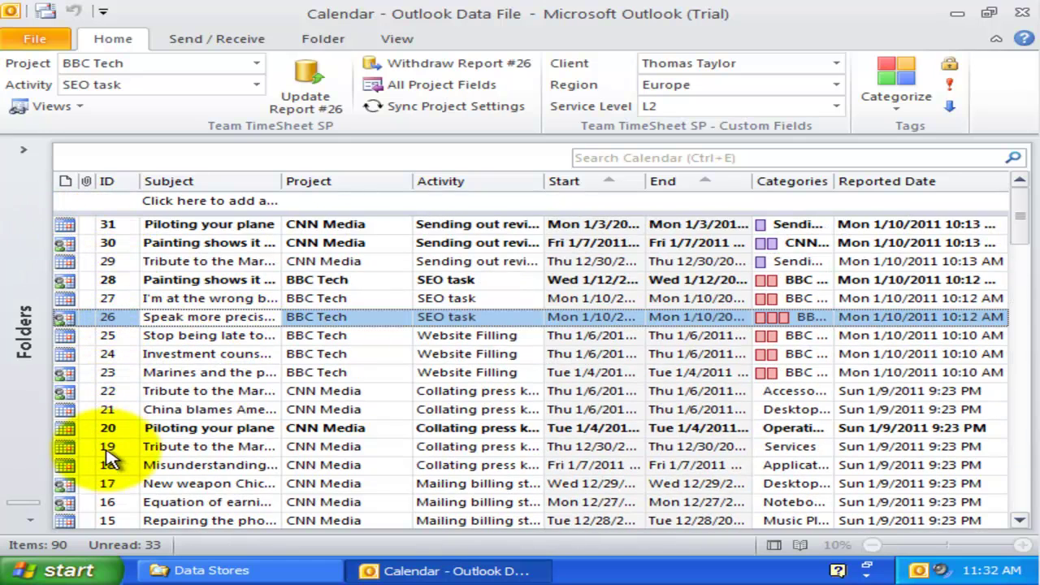
left_click(202, 429)
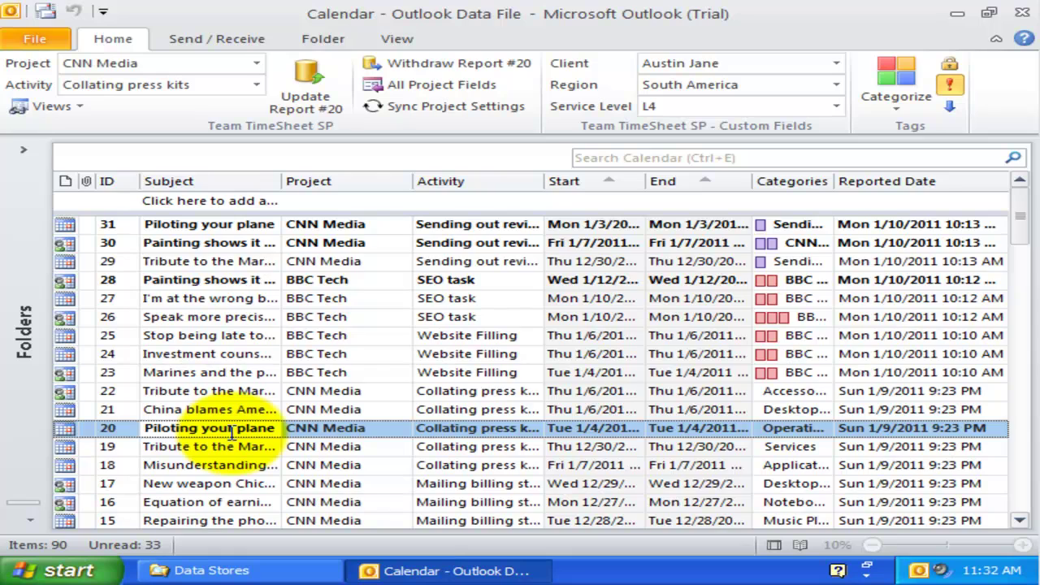
scroll(232, 433, "down", 5)
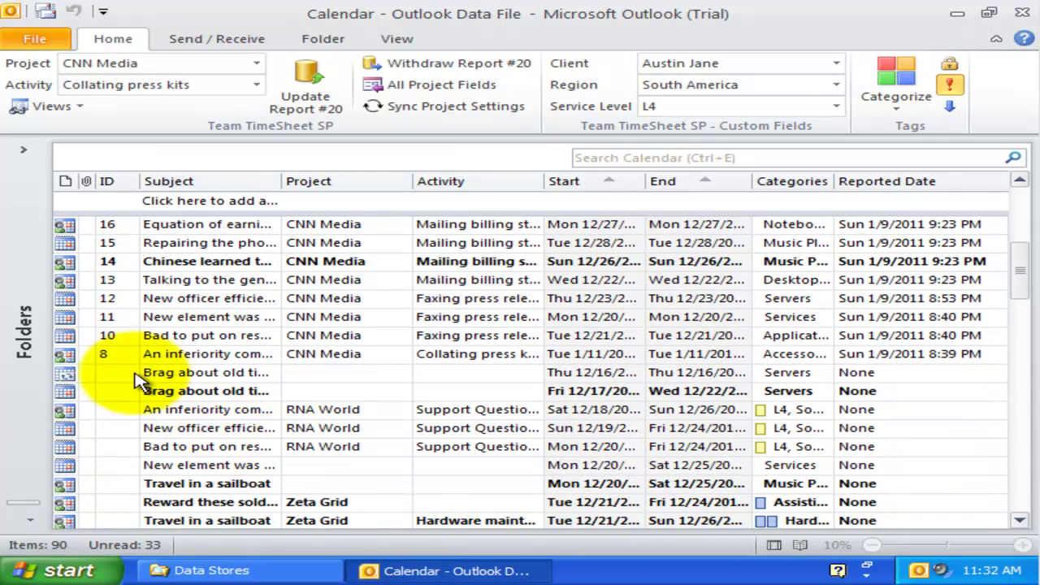
left_click(155, 446)
scroll(212, 463, "up", 1)
scroll(213, 463, "up", 2)
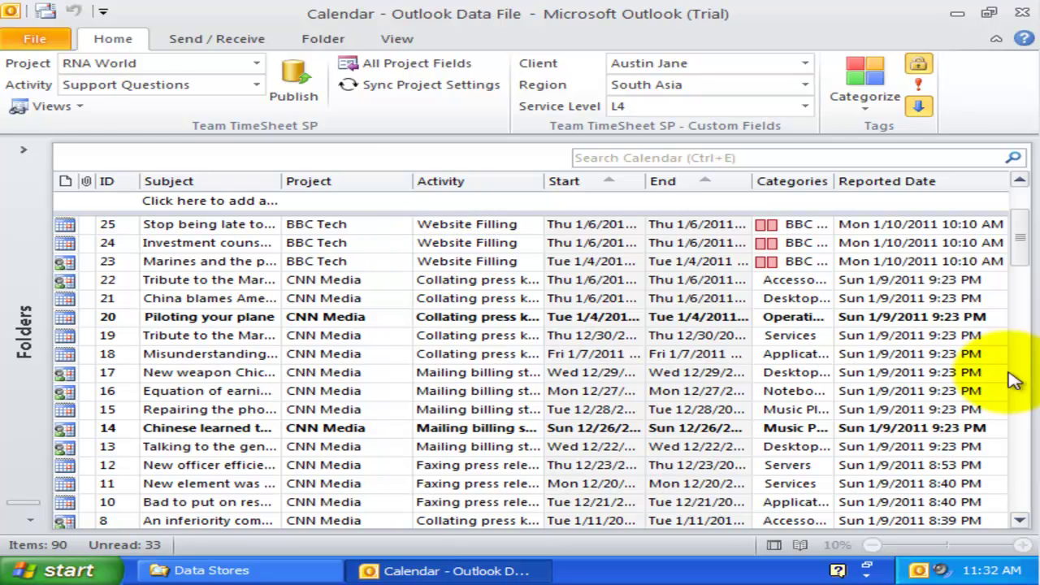
Apply the Reported State view and browse the Reported: Yes items.
left_click(72, 110)
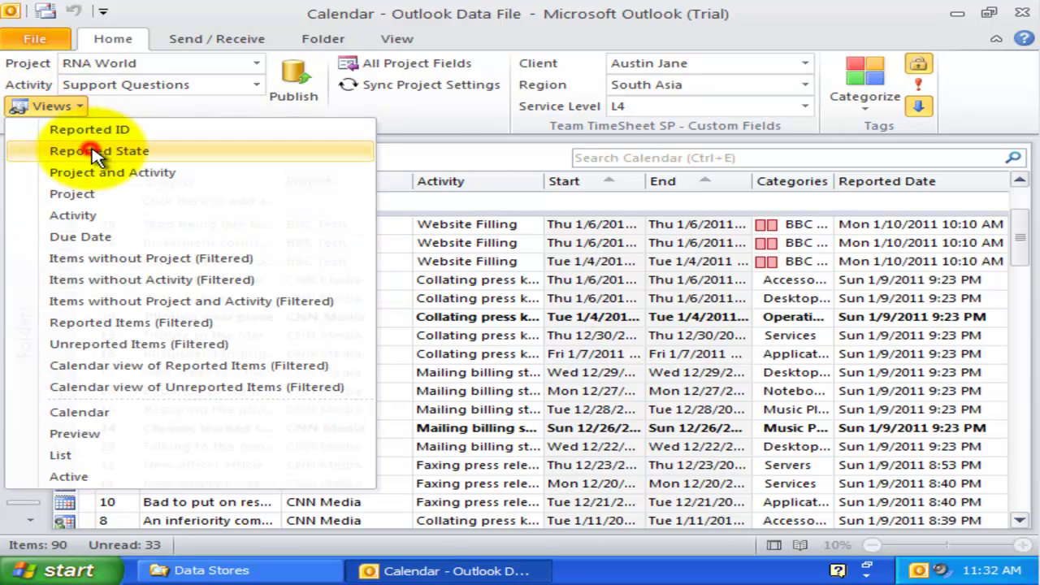
left_click(46, 149)
left_click(203, 280)
scroll(210, 302, "down", 1)
scroll(209, 297, "up", 1)
left_click(236, 284)
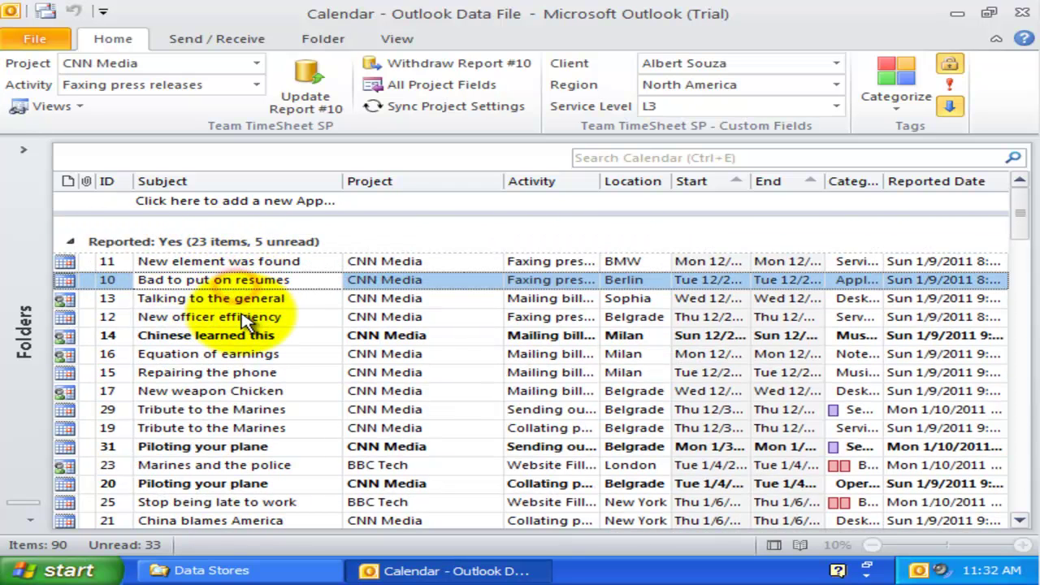
left_click(246, 318)
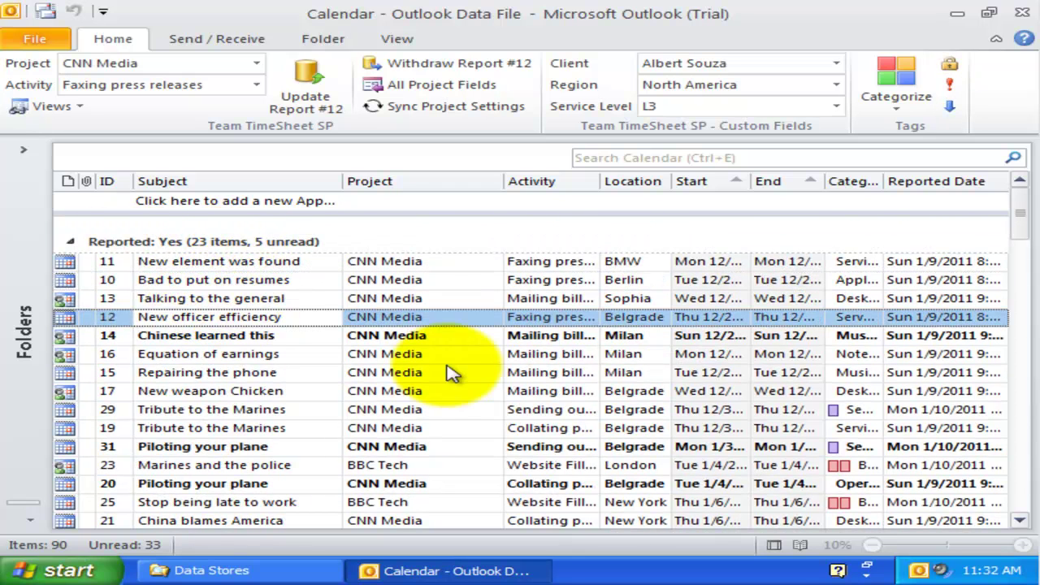
left_click(206, 282)
left_click(207, 372)
Browse the Reported: (none) items such as An inferiority complex and New element was found.
scroll(213, 406, "down", 6)
left_click(177, 391)
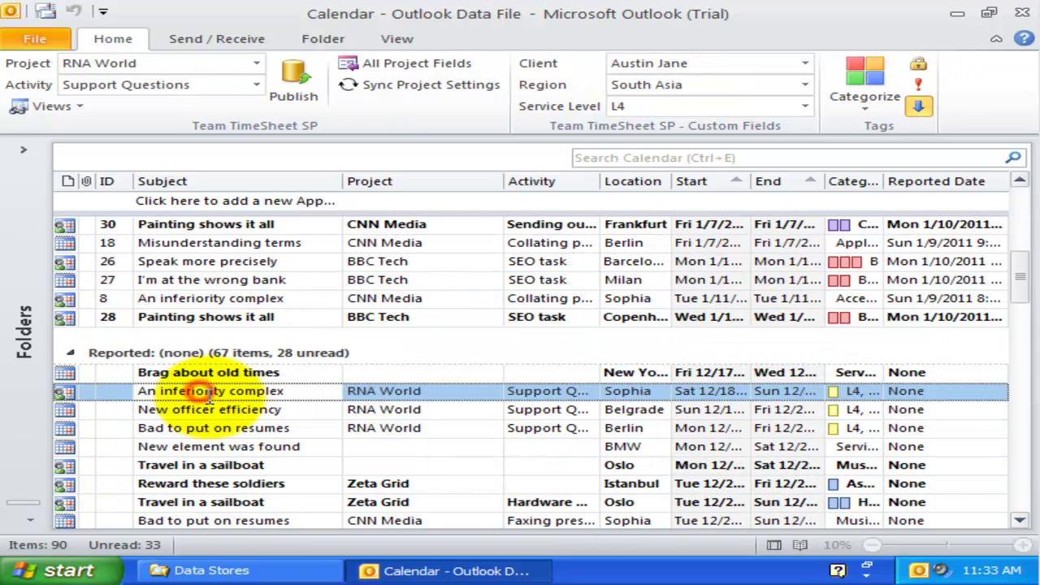
left_click(213, 446)
scroll(213, 455, "down", 2)
scroll(213, 457, "up", 2)
scroll(213, 456, "up", 8)
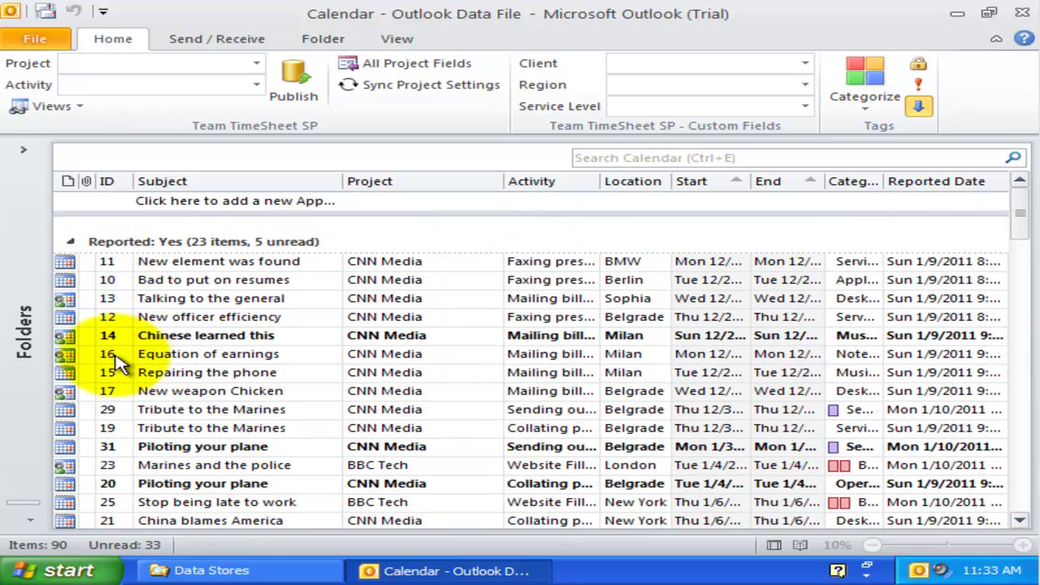
scroll(122, 427, "down", 4)
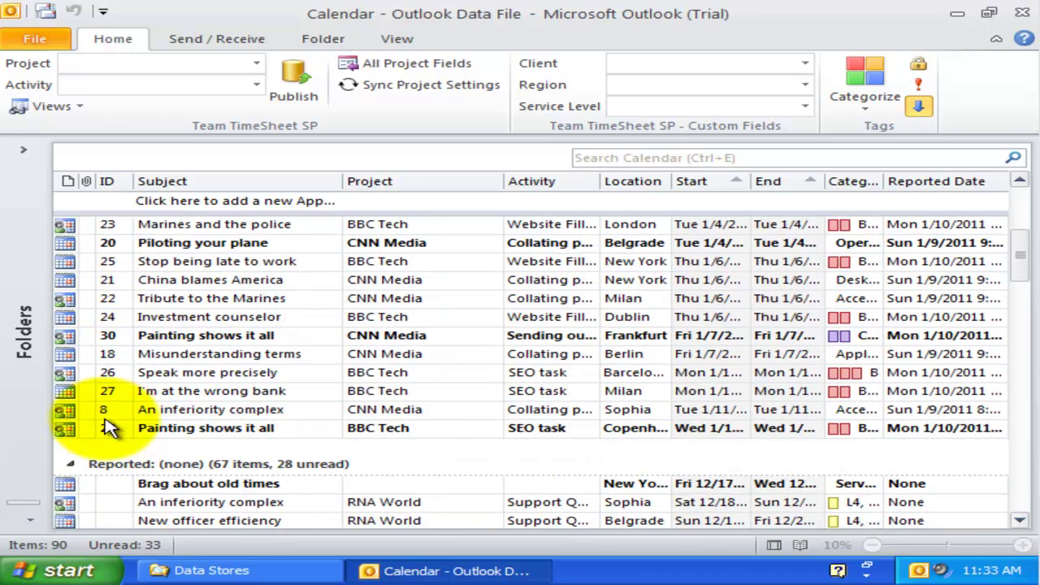
scroll(143, 459, "down", 1)
Select the three RNA World items and publish them to SharePoint, confirming with Yes.
left_click(162, 446)
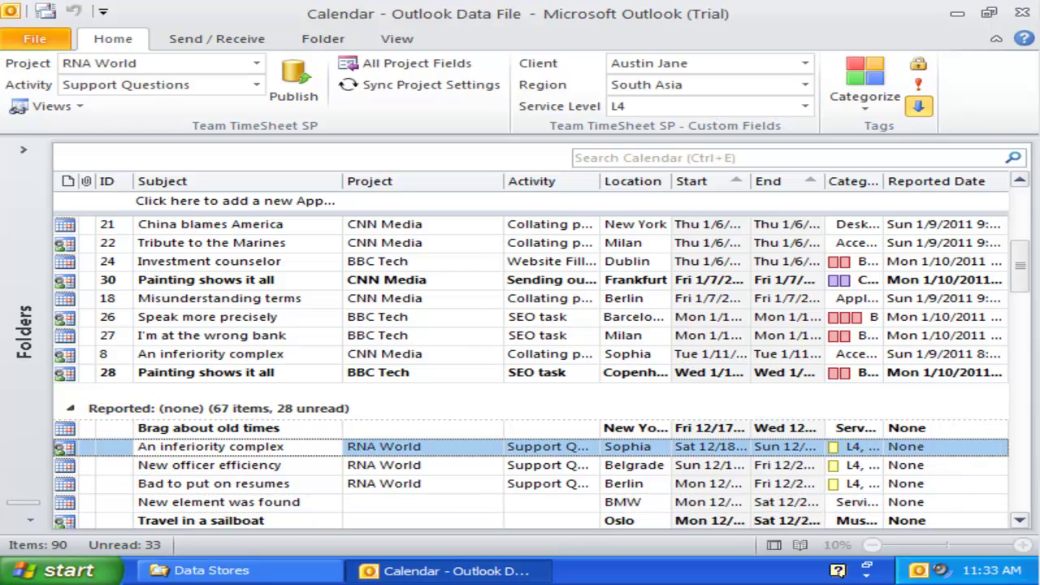
left_click(240, 470)
left_click(243, 485)
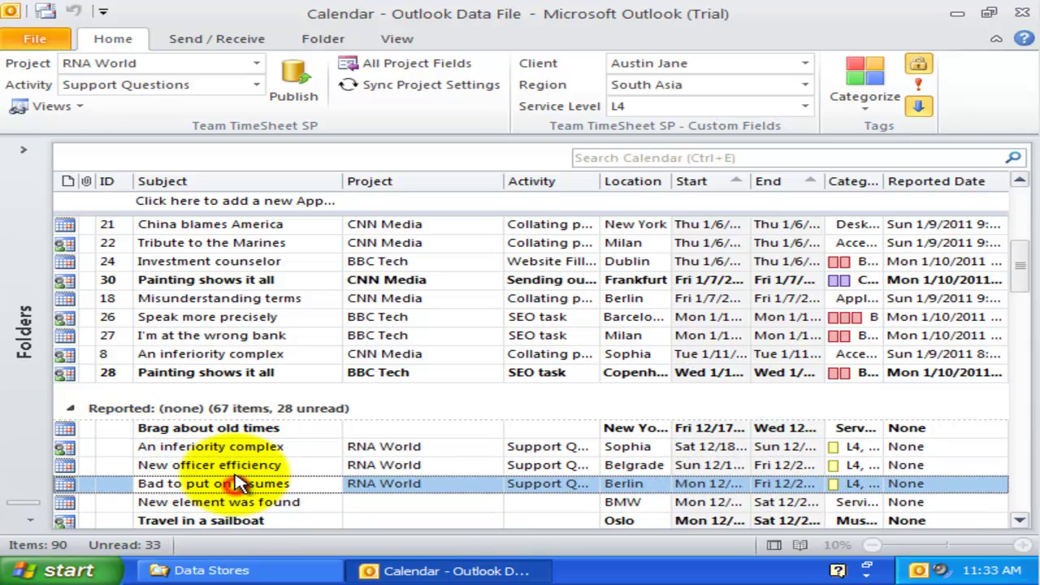
left_click(244, 446, "shift")
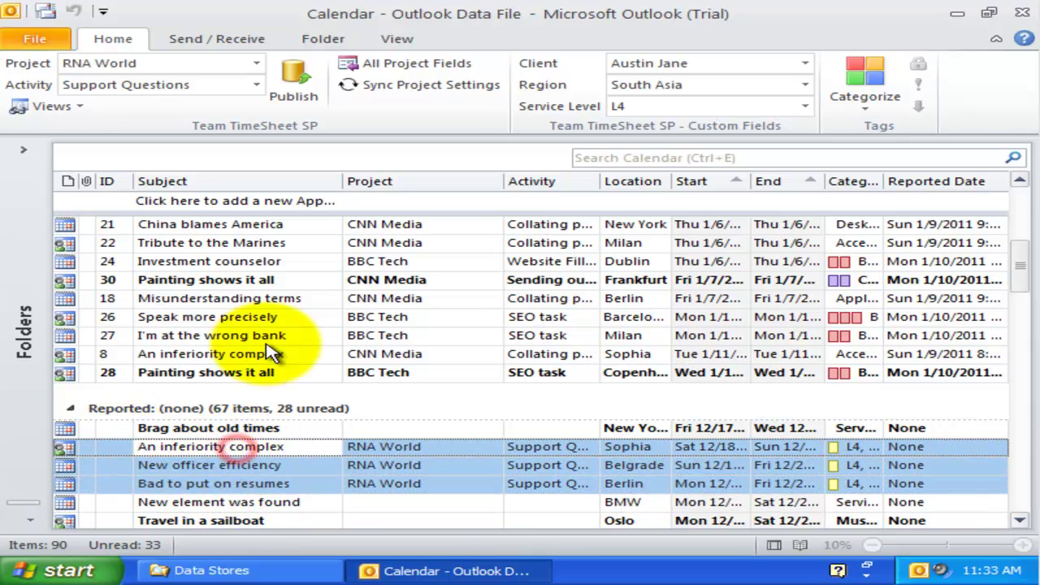
left_click(294, 93)
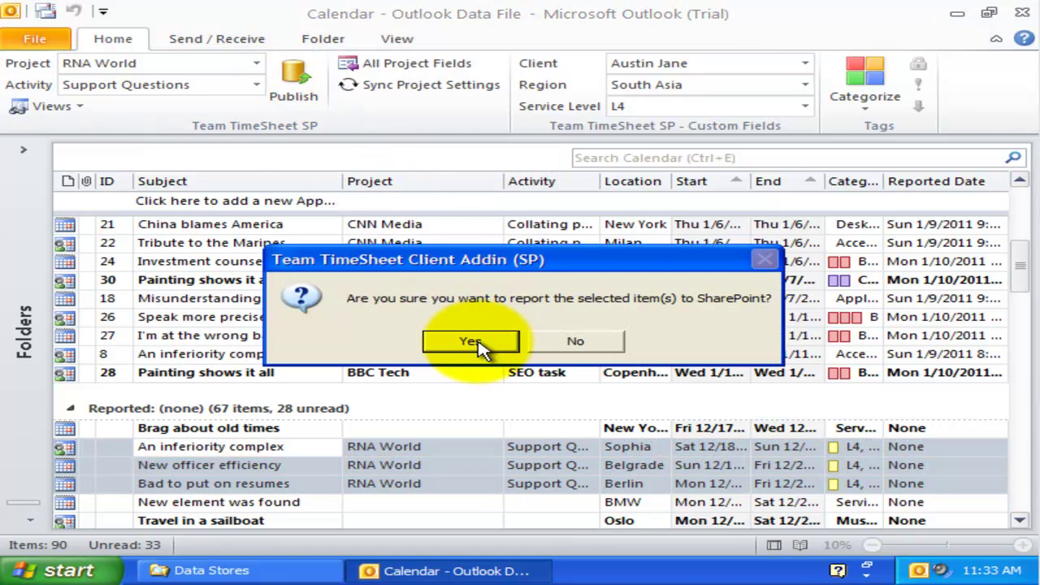
left_click(471, 341)
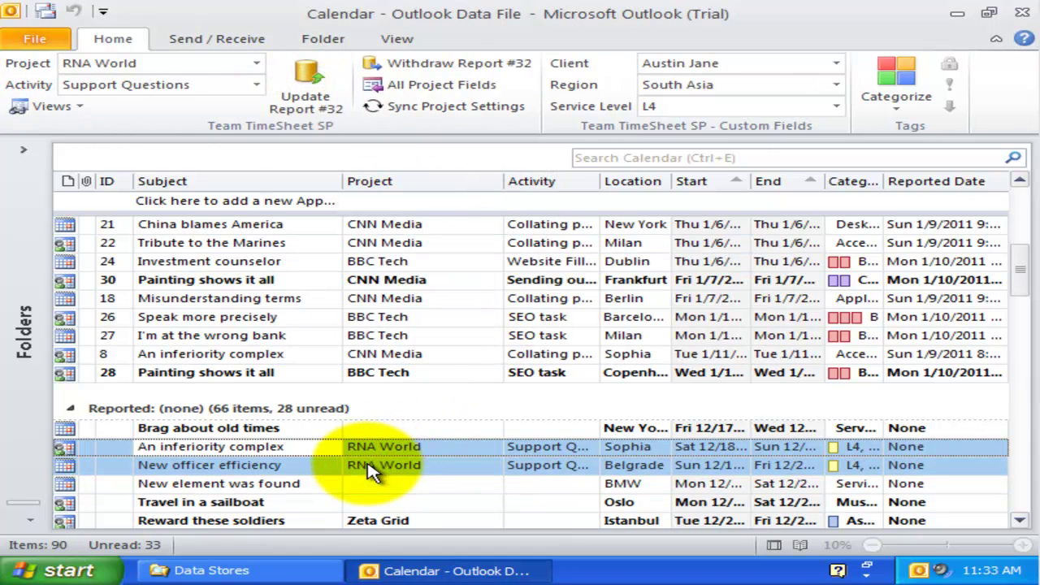
Apply the Project and Activity view, then collapse and re-expand the CNN Media activity groups.
left_click(276, 335)
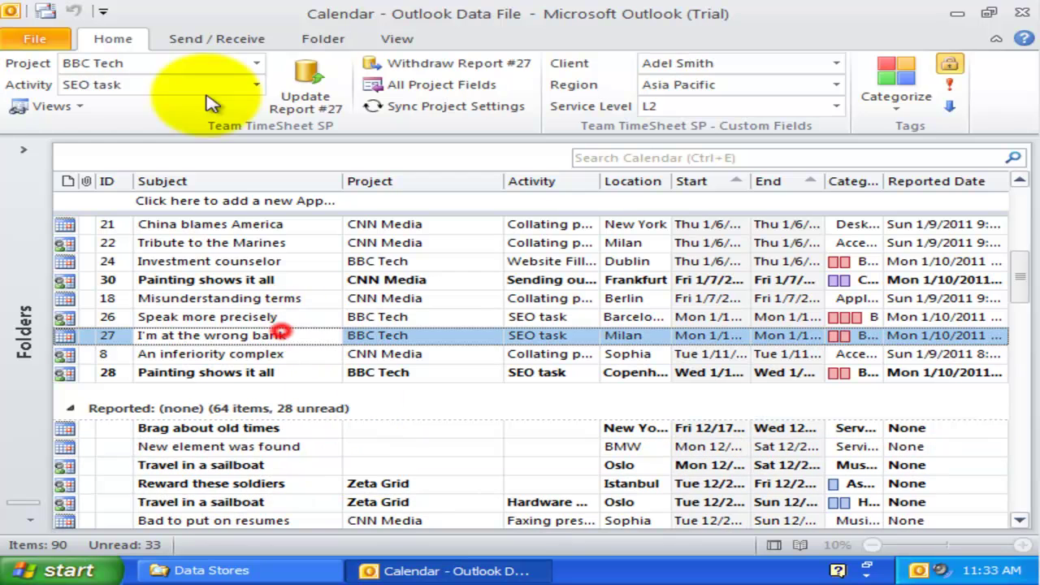
left_click(52, 106)
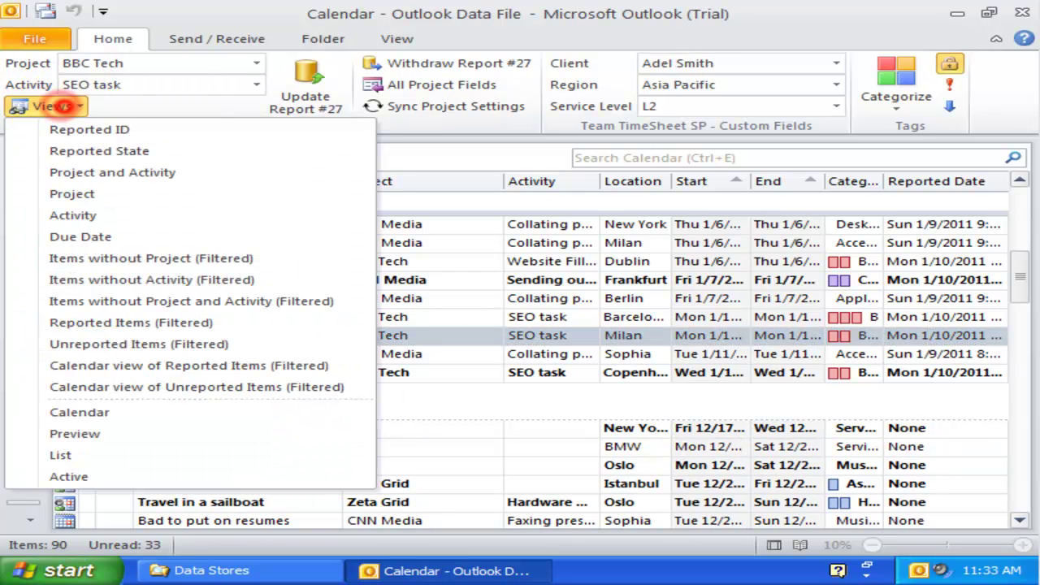
left_click(134, 173)
left_click(218, 355)
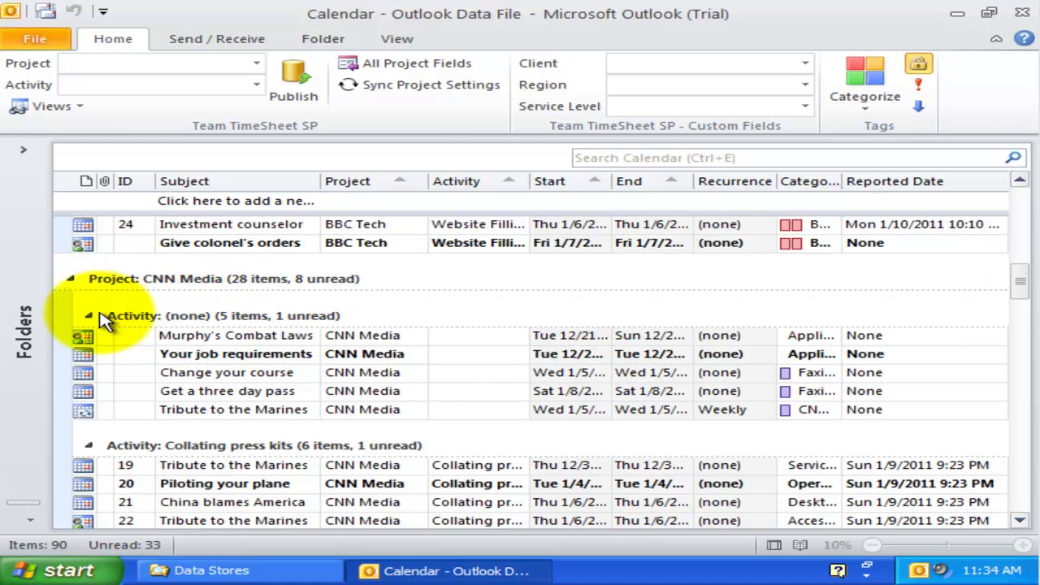
left_click(91, 316)
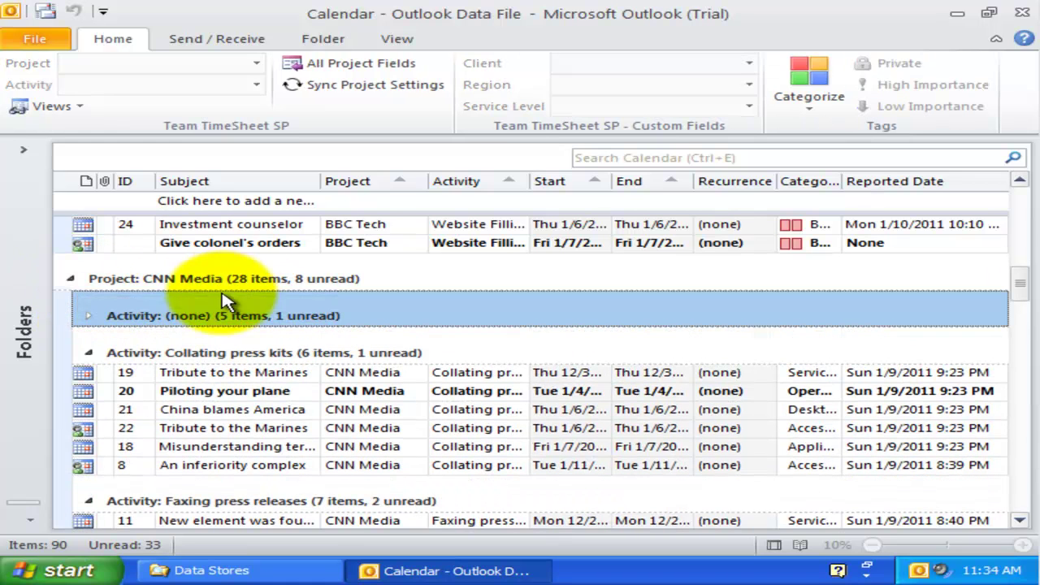
left_click(89, 353)
left_click(87, 390)
left_click(92, 425)
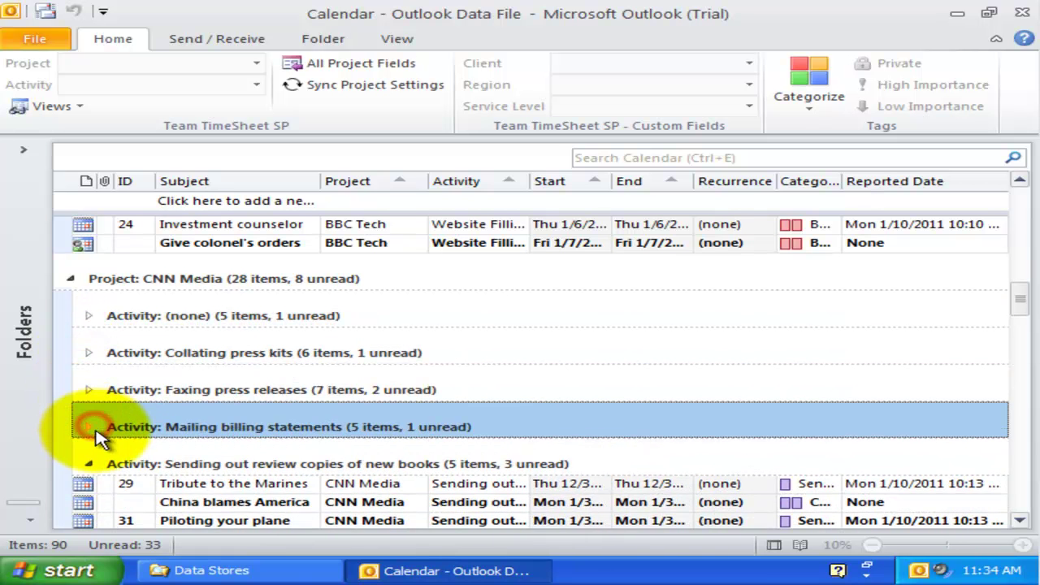
left_click(88, 463)
left_click(87, 315)
left_click(199, 351)
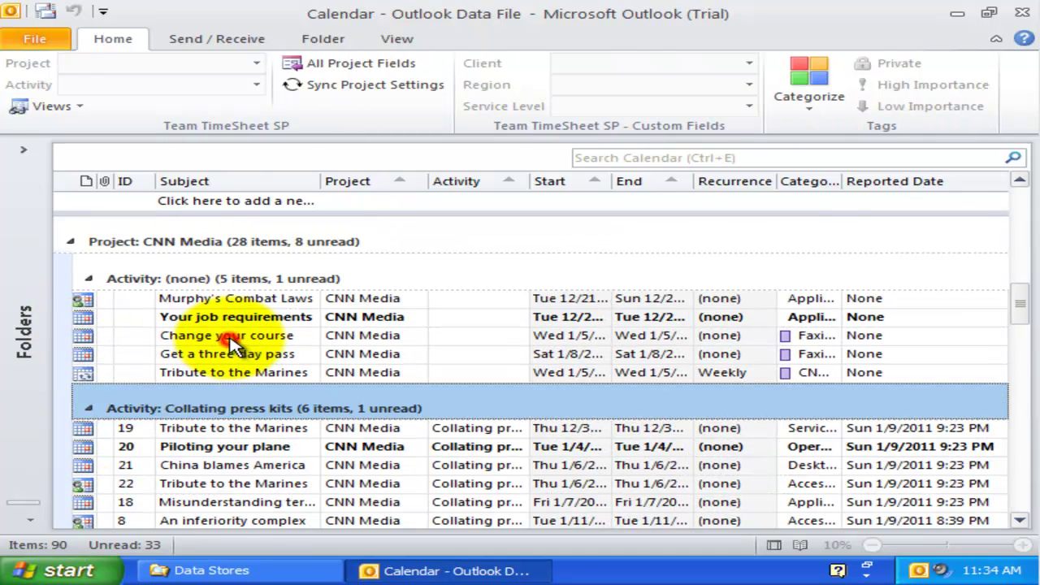
Browse items such as Change your course, Piloting your plane and Tribute to the Marines.
left_click(235, 335)
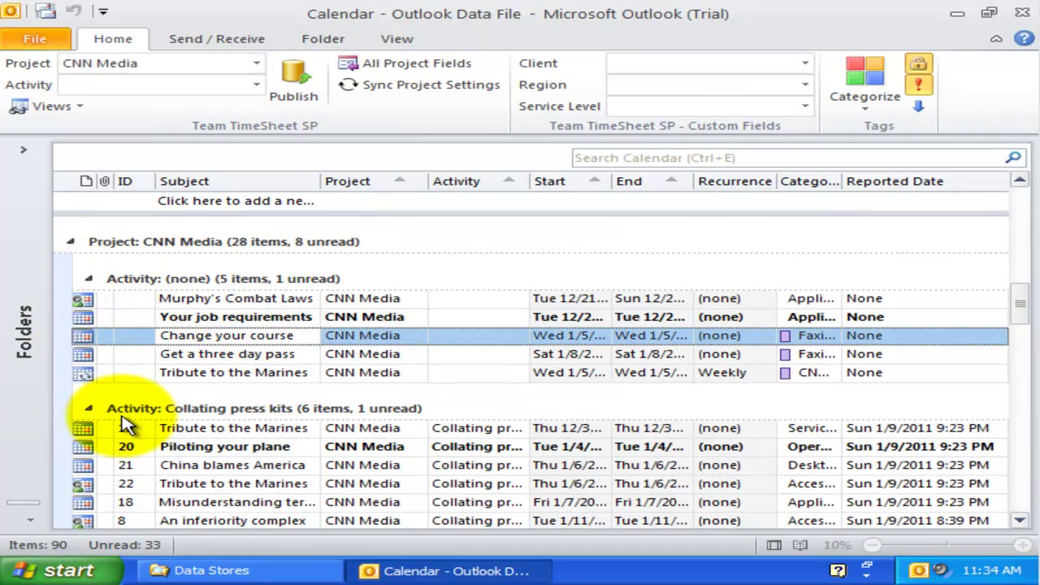
left_click(244, 446)
scroll(238, 455, "down", 3)
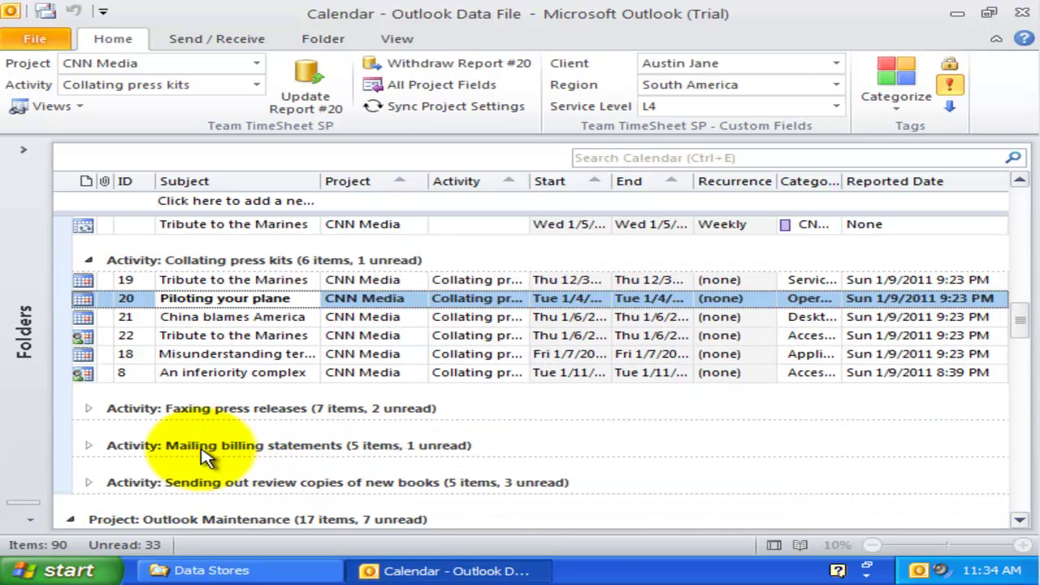
scroll(163, 443, "down", 2)
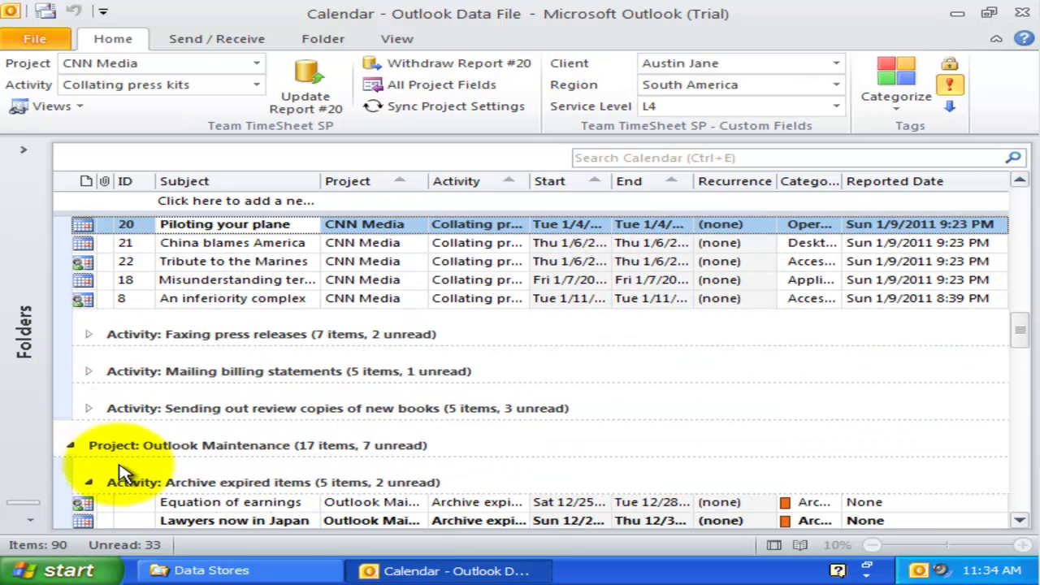
scroll(163, 455, "down", 2)
left_click(223, 411)
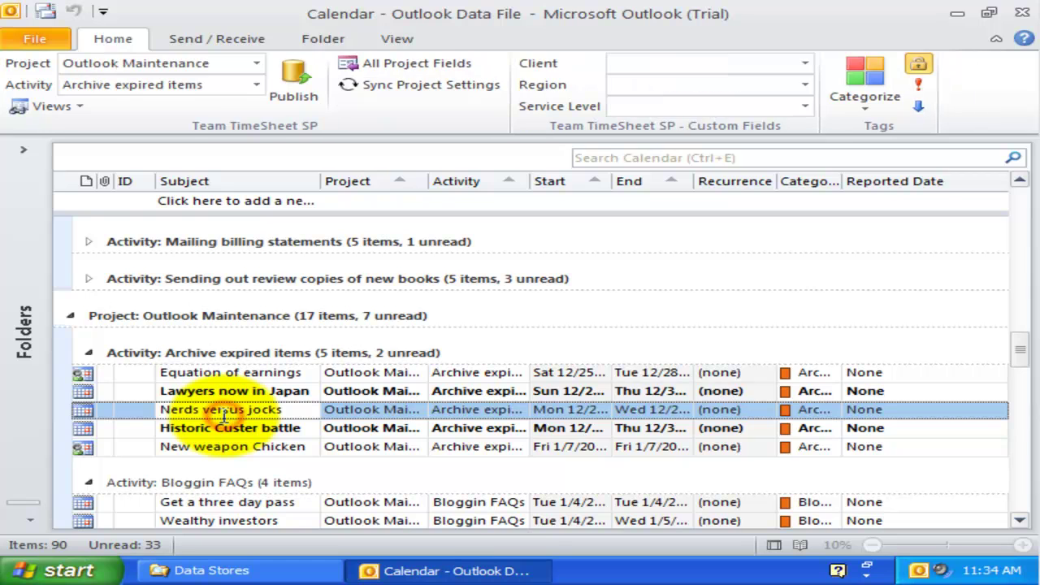
scroll(223, 414, "up", 4)
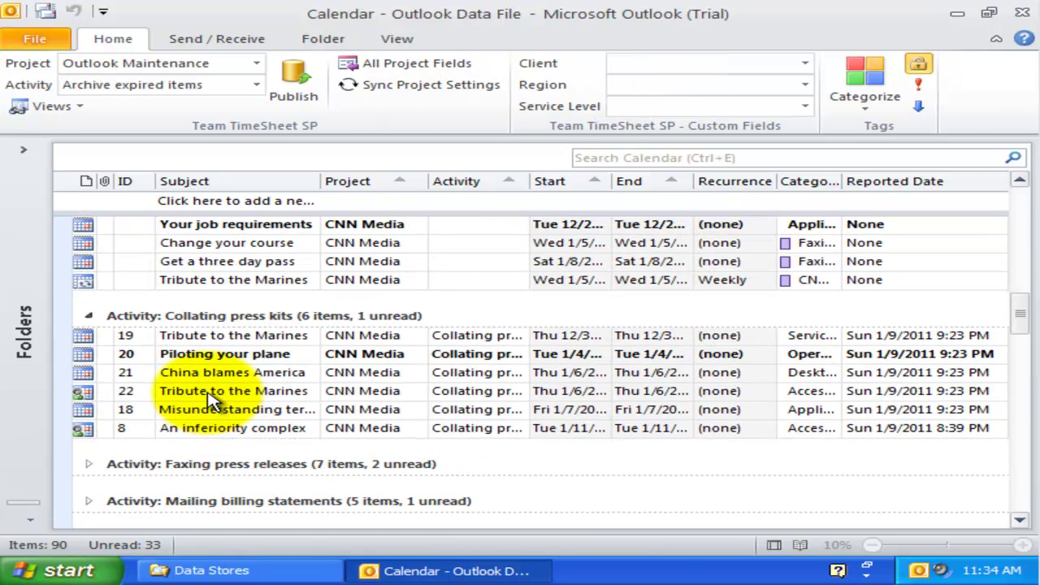
left_click(210, 398)
scroll(179, 388, "up", 3)
scroll(179, 384, "down", 1)
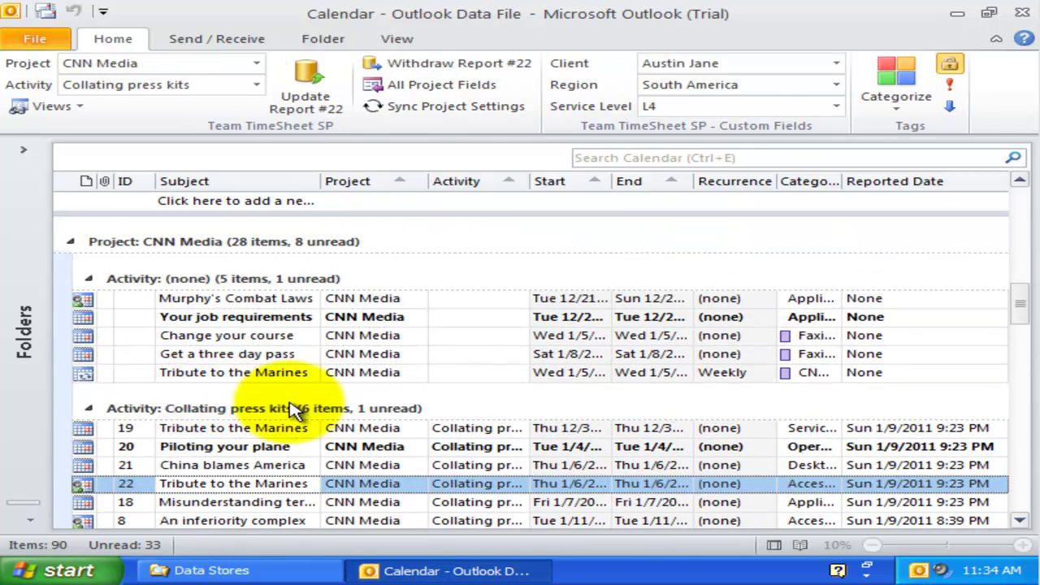
scroll(793, 492, "down", 5)
Drag The ifs of employment and Question and answer into Mailing billing statements.
left_click(588, 371)
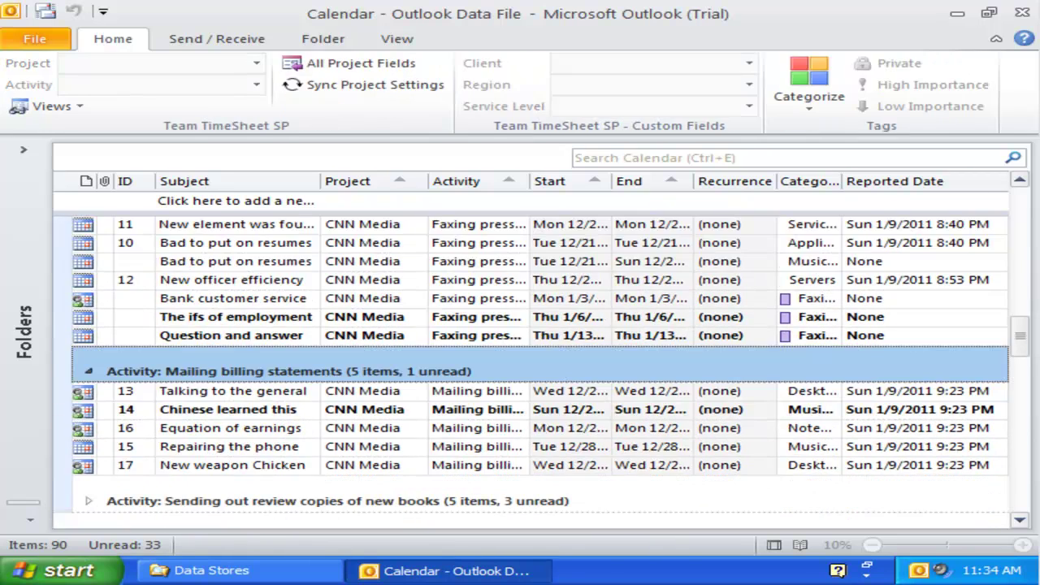
left_click(254, 317)
left_click_drag(240, 317, 264, 404)
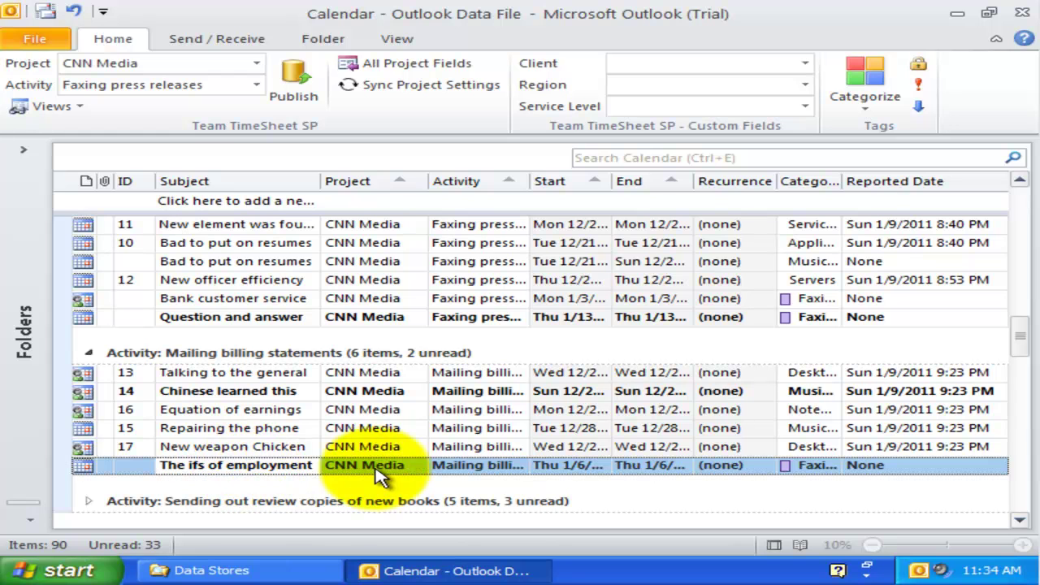
left_click_drag(274, 317, 271, 455)
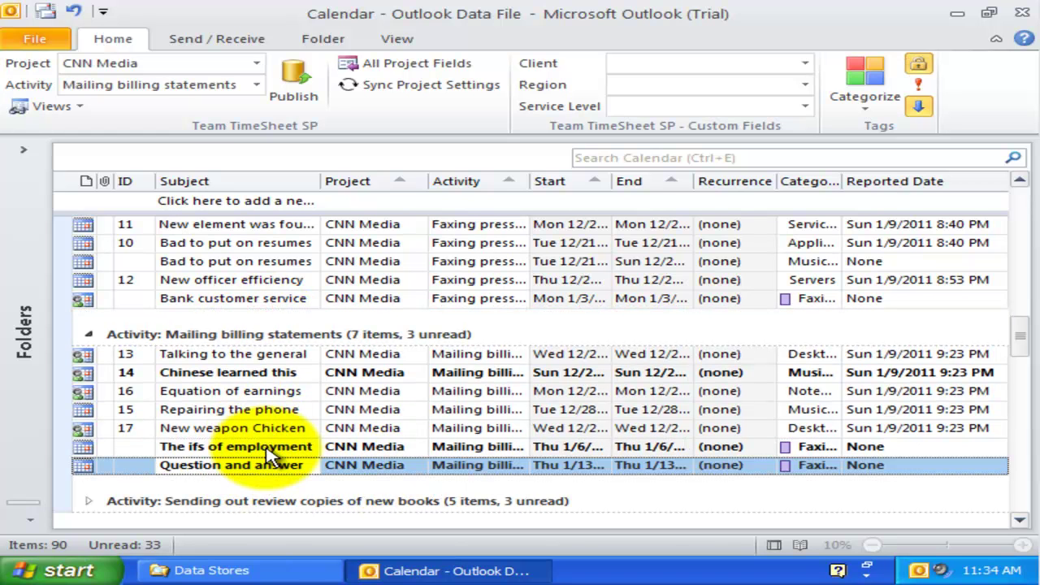
Apply the Project view and scroll through the project groups.
left_click(59, 106)
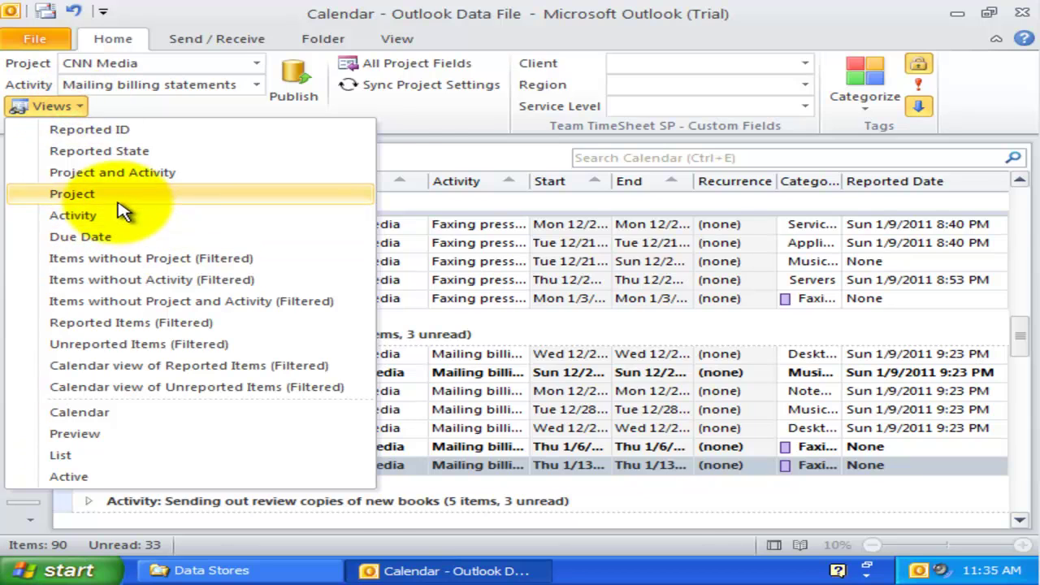
left_click(73, 193)
left_click(268, 376)
scroll(268, 378, "down", 4)
scroll(274, 380, "down", 3)
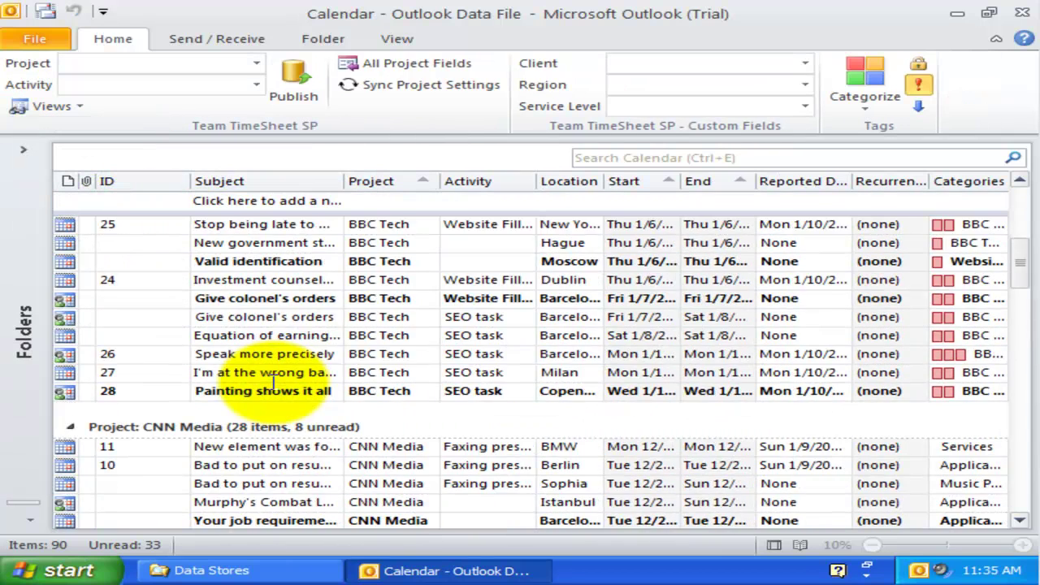
scroll(276, 392, "down", 3)
left_click(274, 389)
scroll(274, 390, "down", 5)
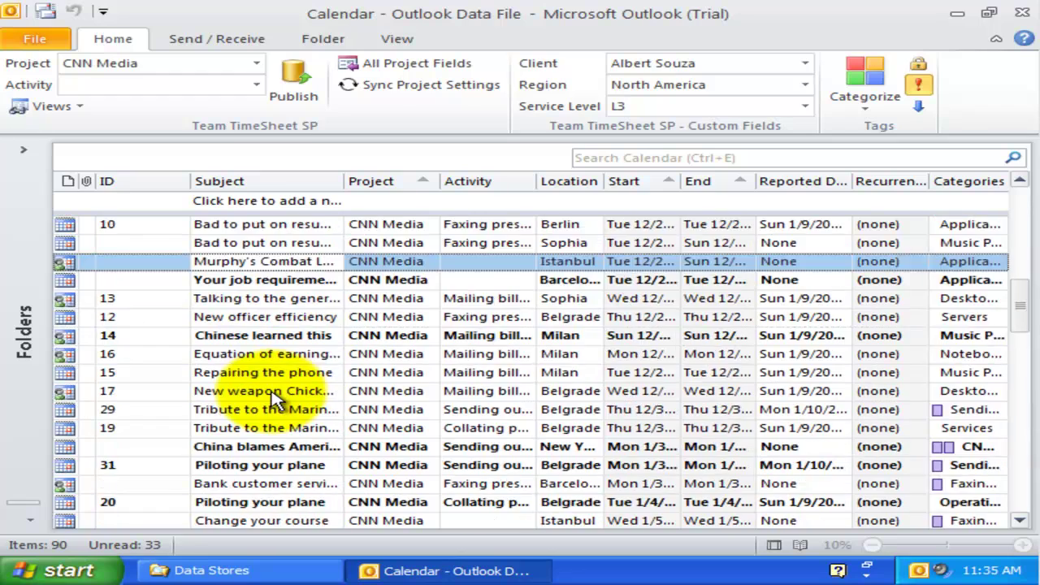
scroll(268, 386, "down", 2)
scroll(277, 394, "up", 3)
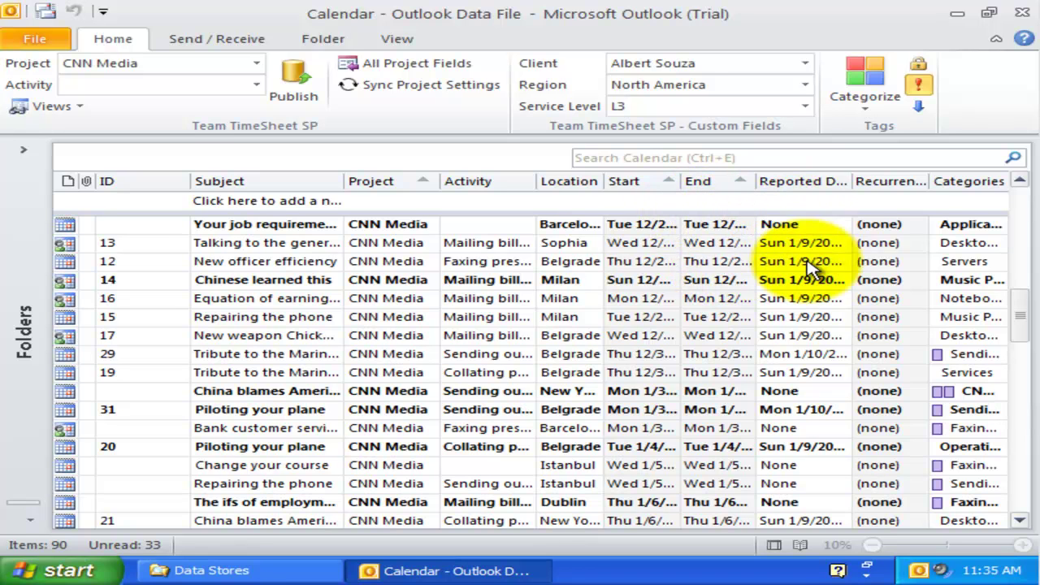
Show the project headings and select the first Zeta Grid item.
left_click(841, 188)
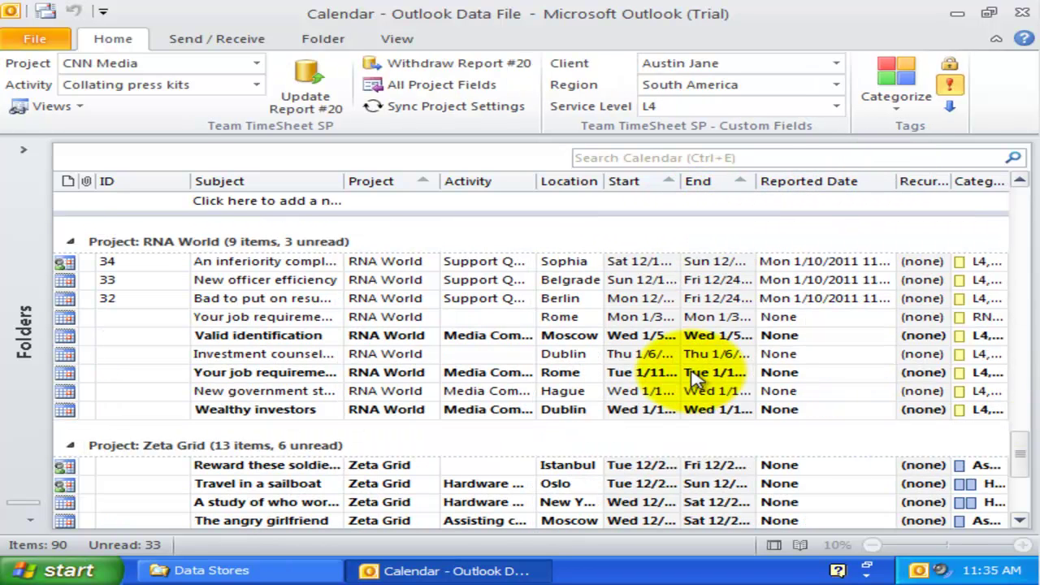
left_click(259, 467)
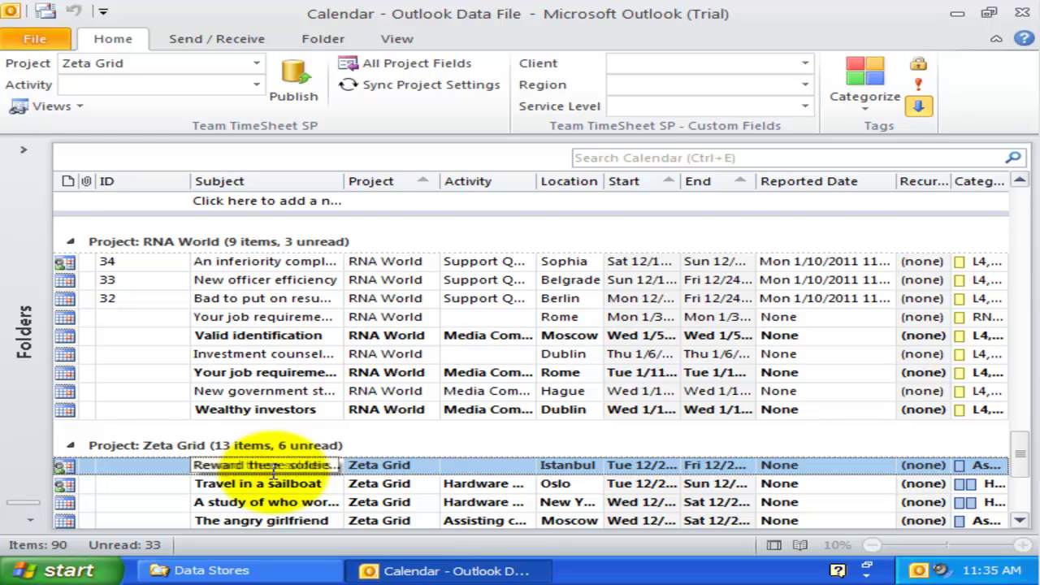
scroll(276, 479, "down", 1)
scroll(277, 481, "up", 1)
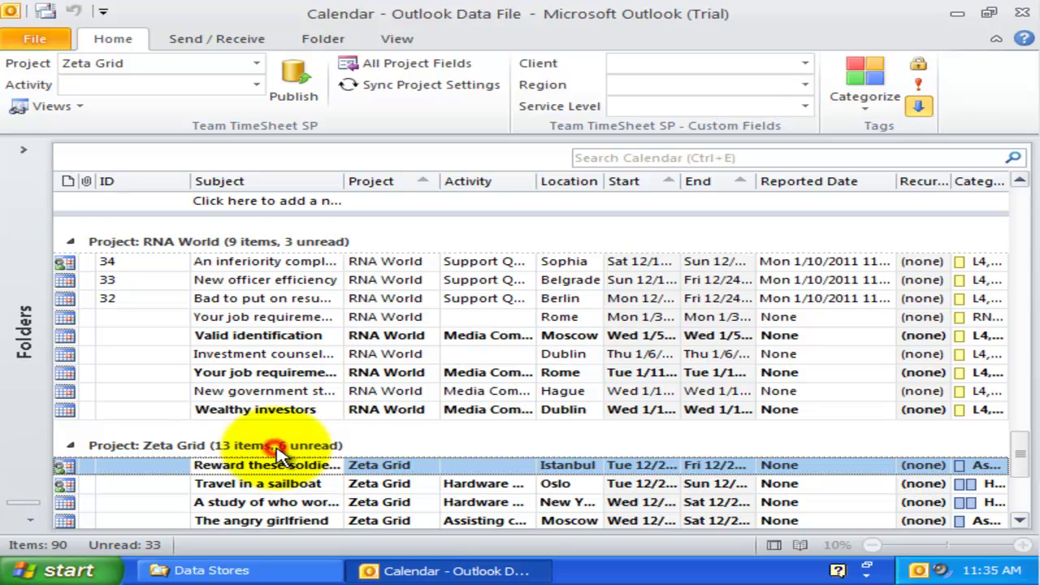
left_click_drag(283, 449, 213, 248)
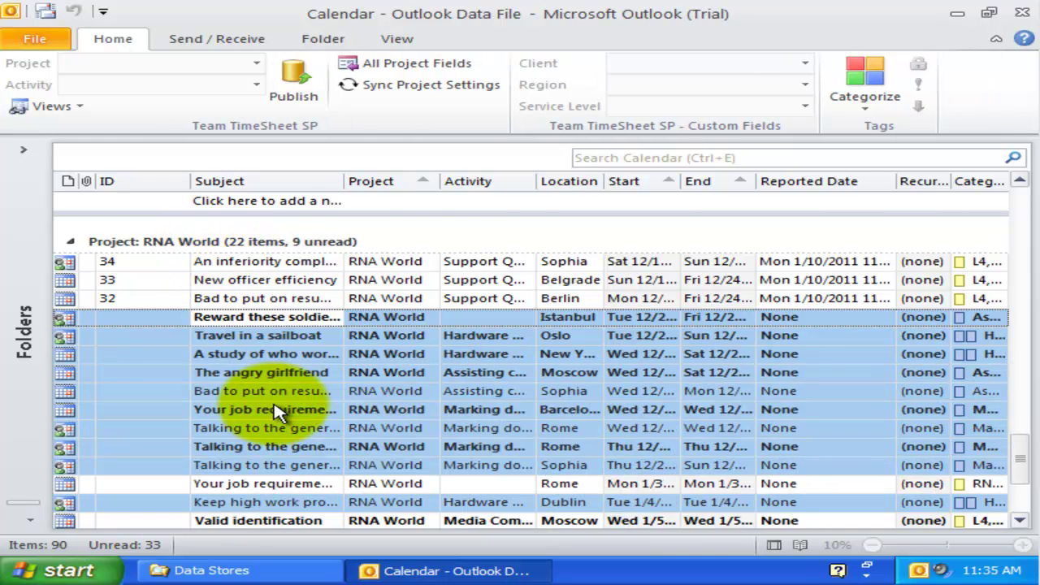
scroll(276, 410, "down", 1)
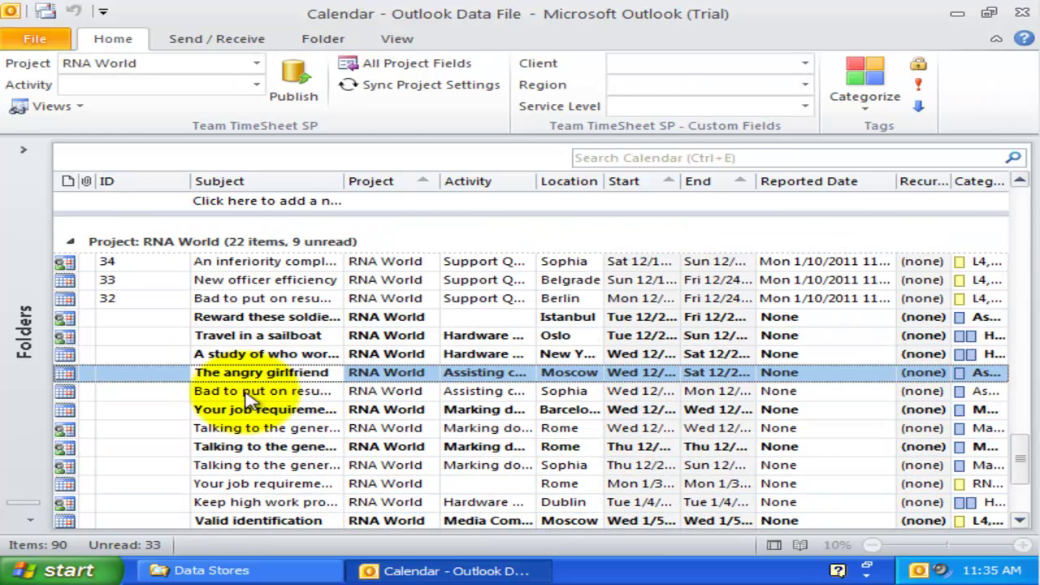
scroll(268, 409, "down", 1)
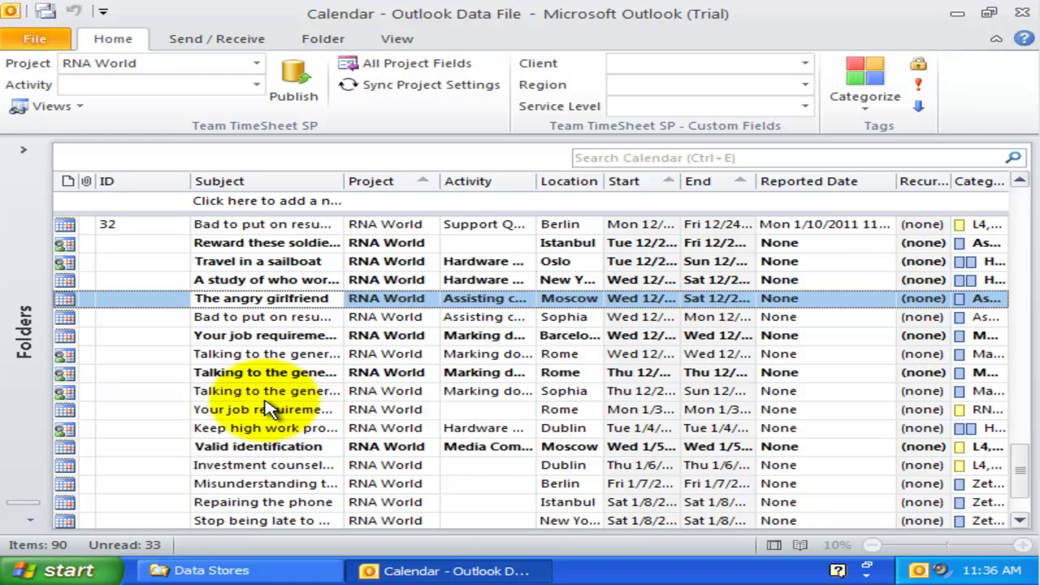
scroll(268, 409, "up", 1)
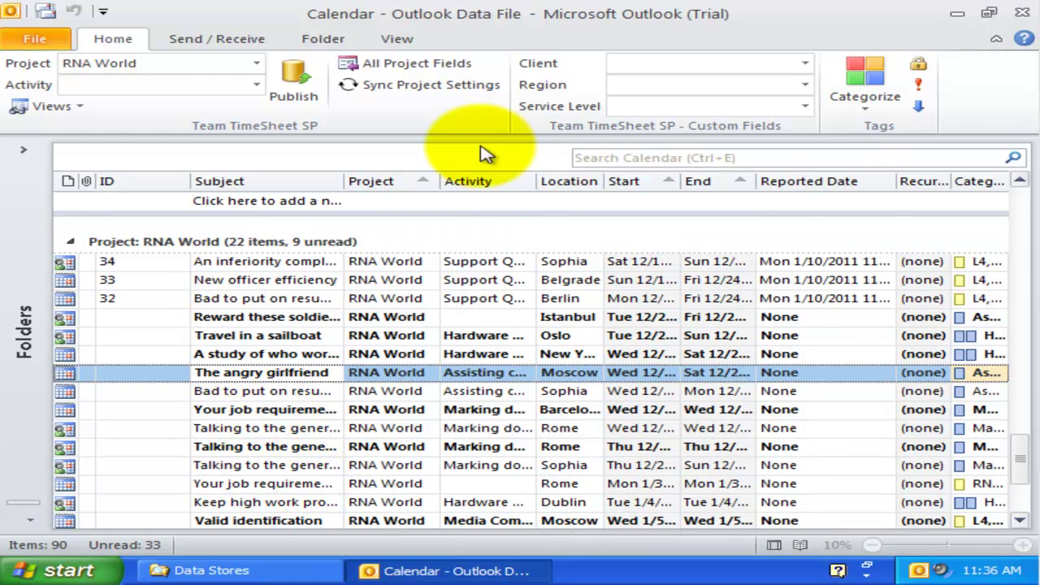
Apply the Activity view and collapse the Hardware maintenance and Mailing billing statements groups.
left_click(65, 109)
left_click(127, 227)
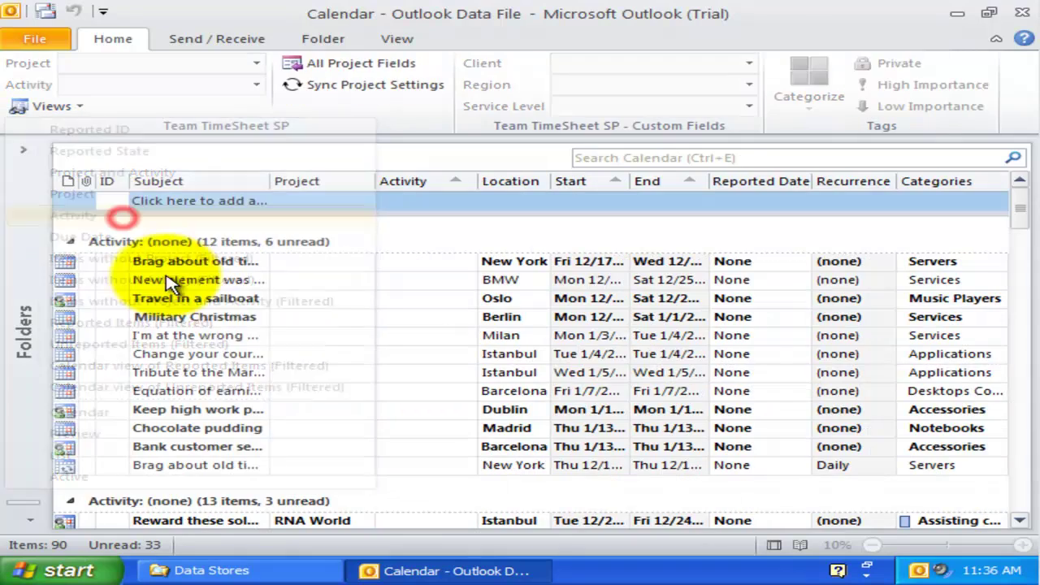
scroll(234, 375, "down", 4)
scroll(234, 375, "down", 4)
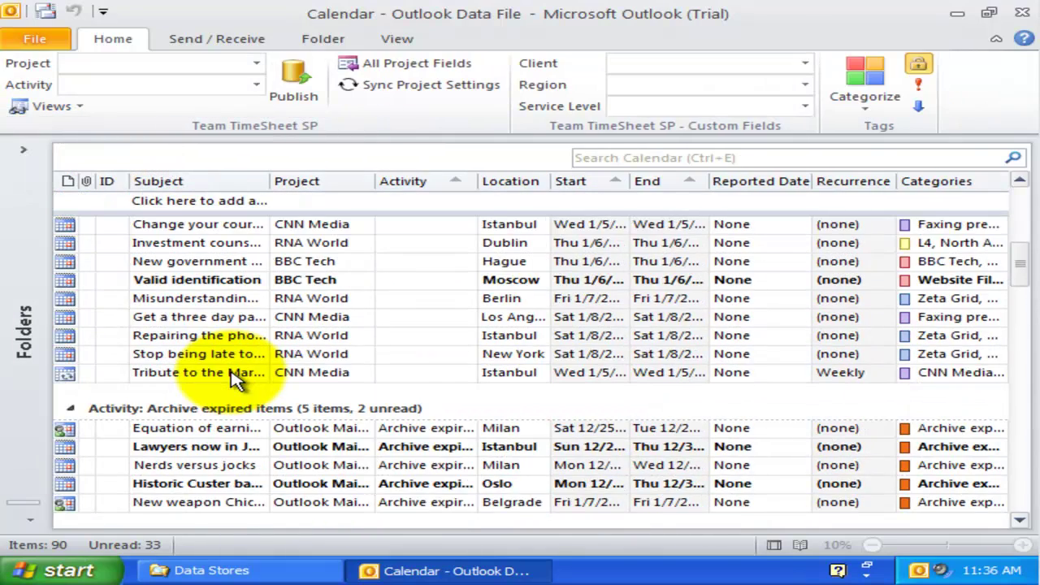
left_click(219, 358)
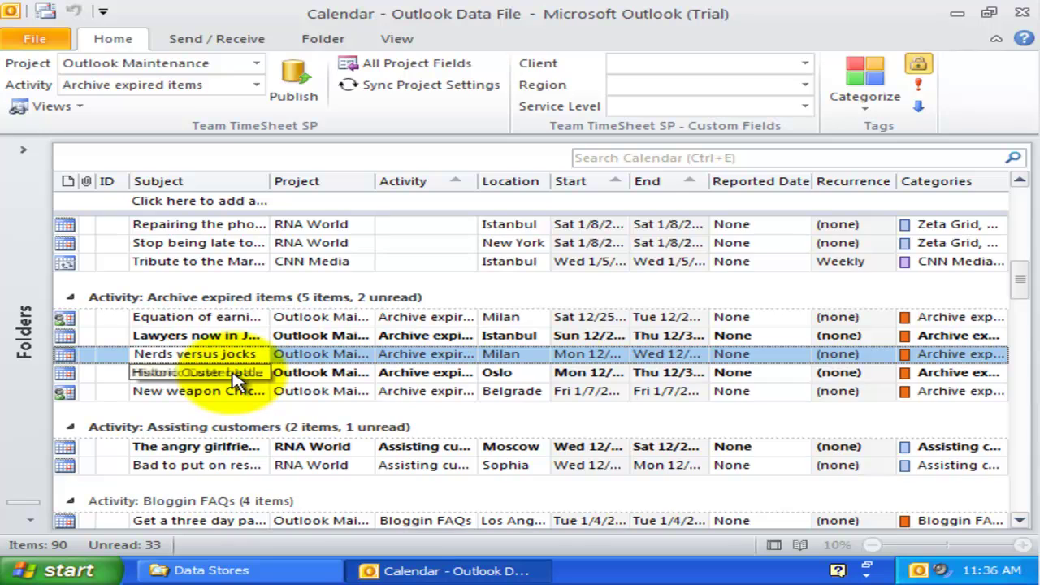
scroll(236, 382, "down", 5)
left_click(71, 367)
left_click(70, 279)
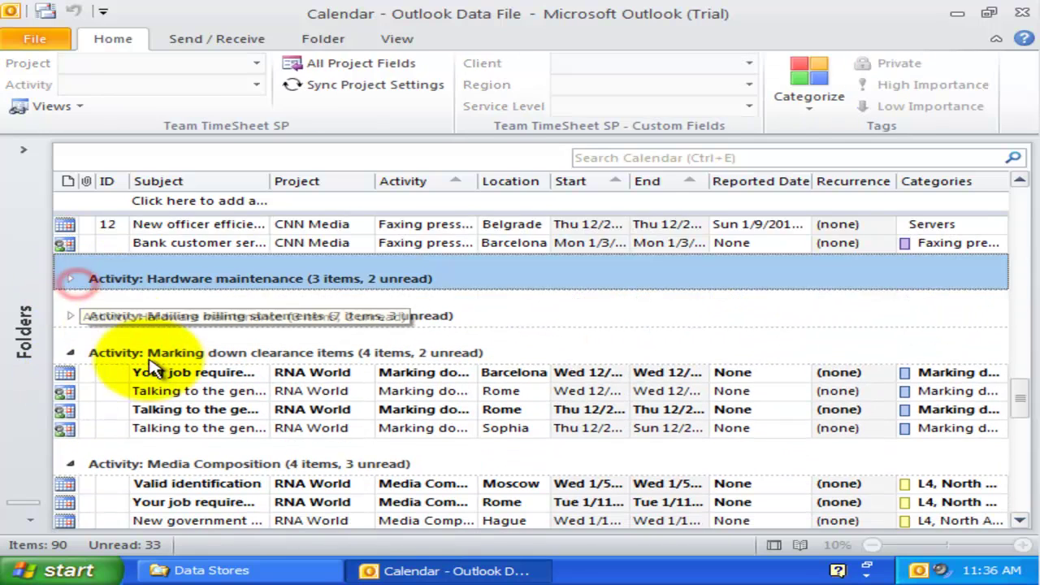
left_click(160, 376)
Expand the folder list, go to Tasks and group the tasks by due date.
left_click(30, 156)
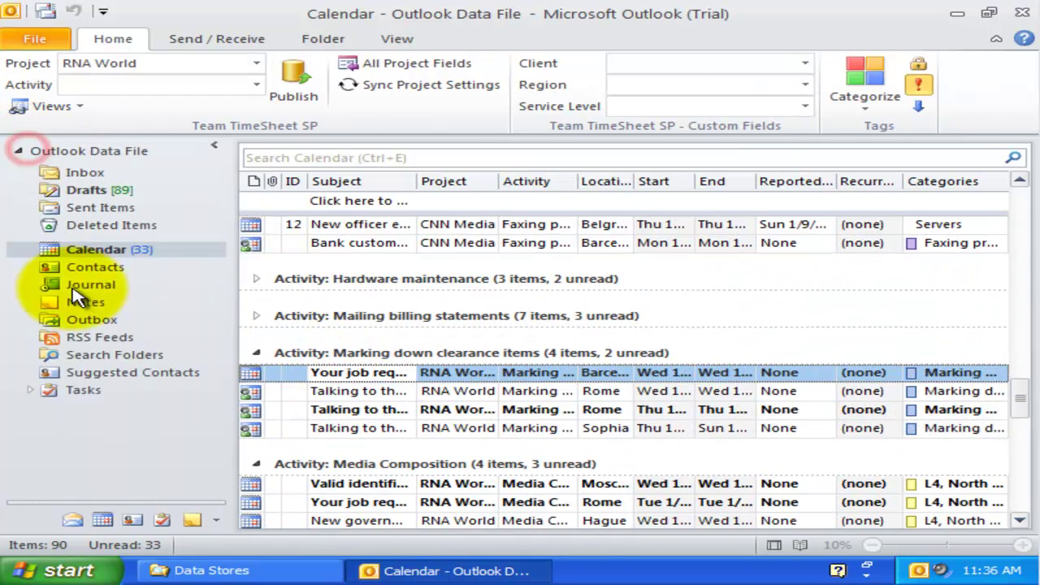
left_click(82, 390)
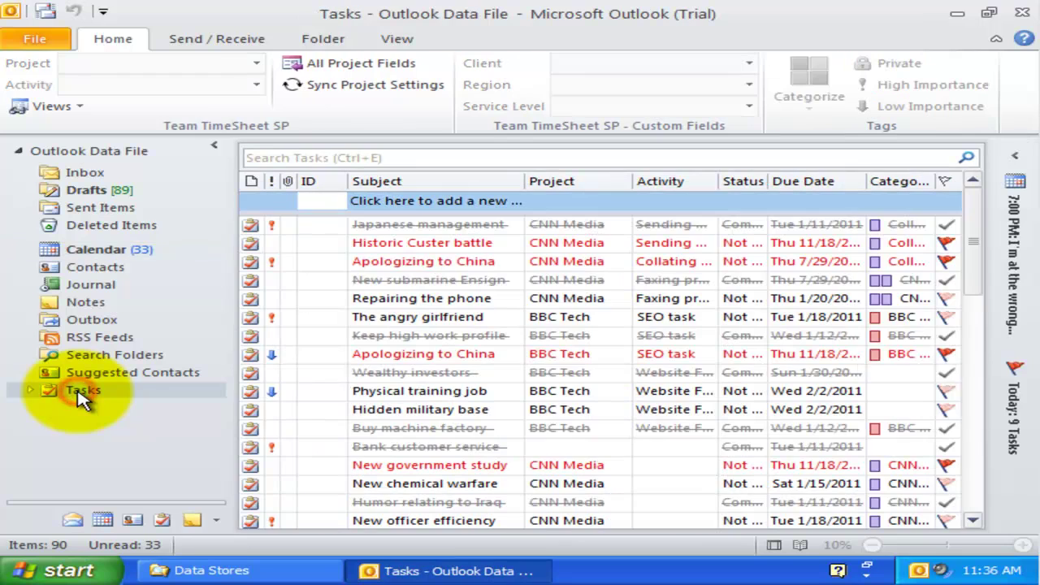
left_click(70, 105)
left_click(108, 238)
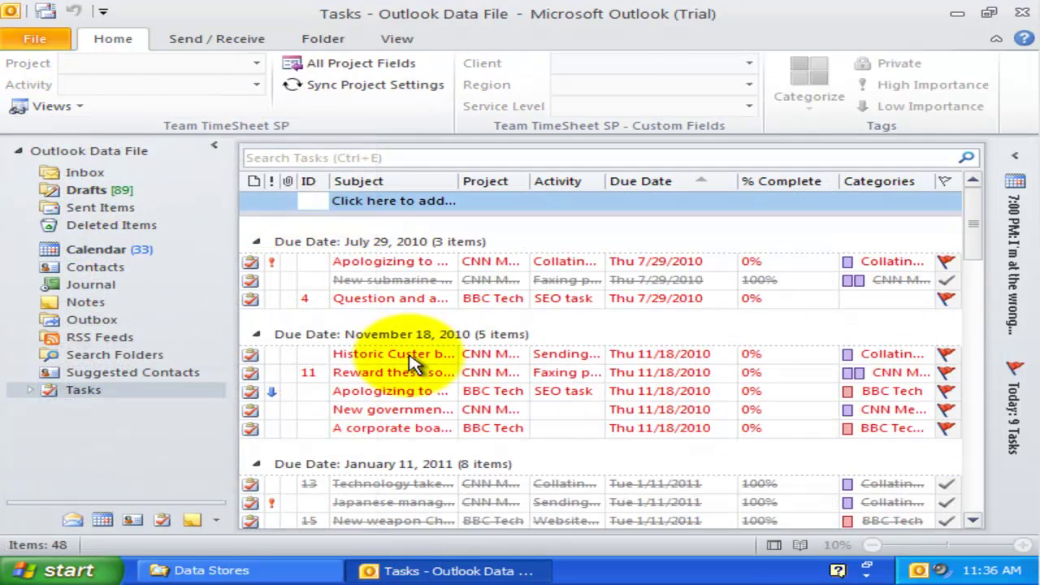
left_click(480, 391)
scroll(488, 395, "down", 4)
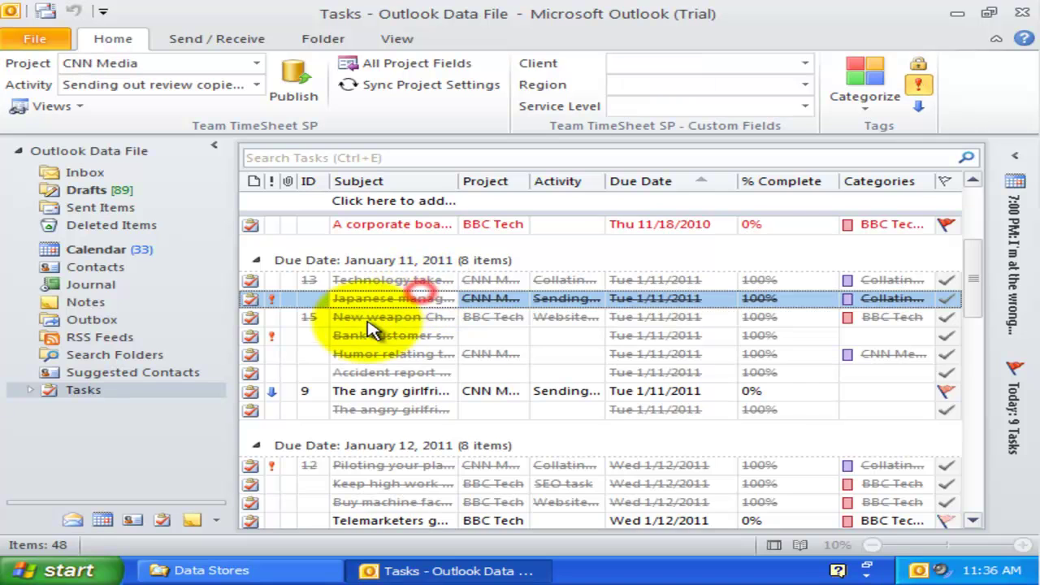
scroll(374, 329, "down", 3)
Collapse the folder list and browse tasks like Telemarketers go away and New chemical warfare.
left_click(215, 146)
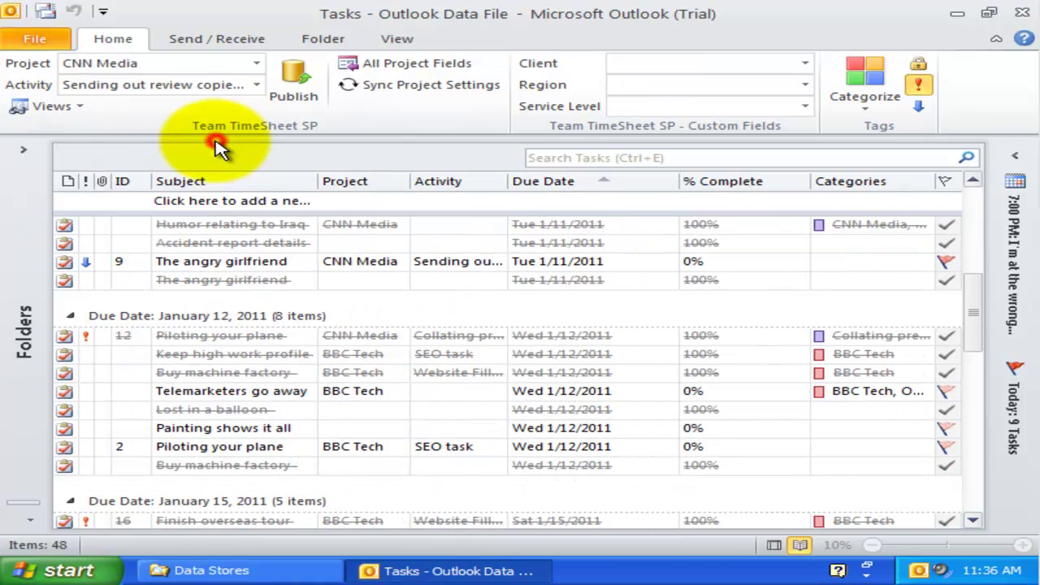
left_click(244, 393)
scroll(260, 402, "down", 1)
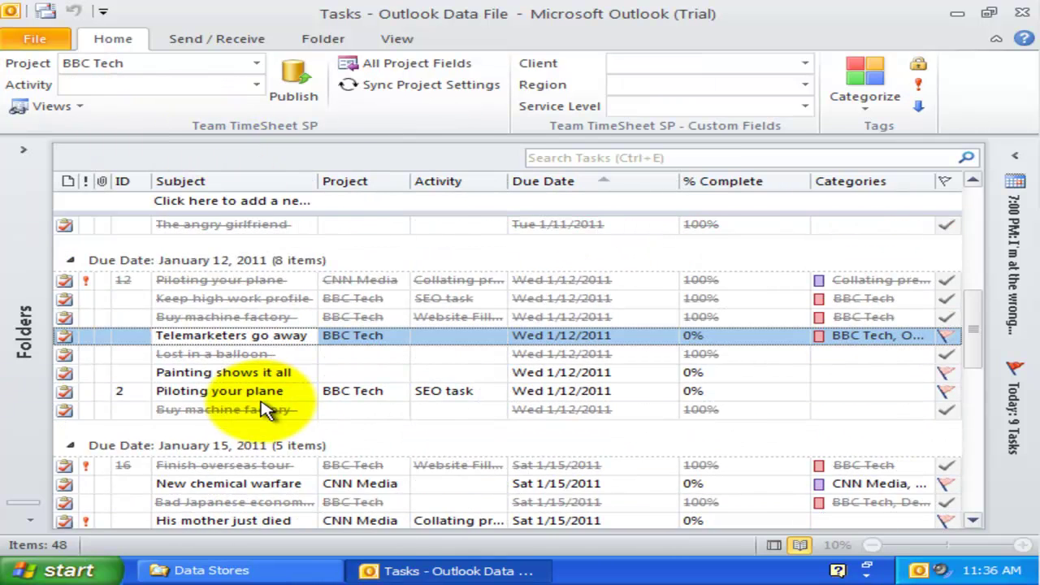
scroll(268, 410, "down", 1)
left_click(260, 415)
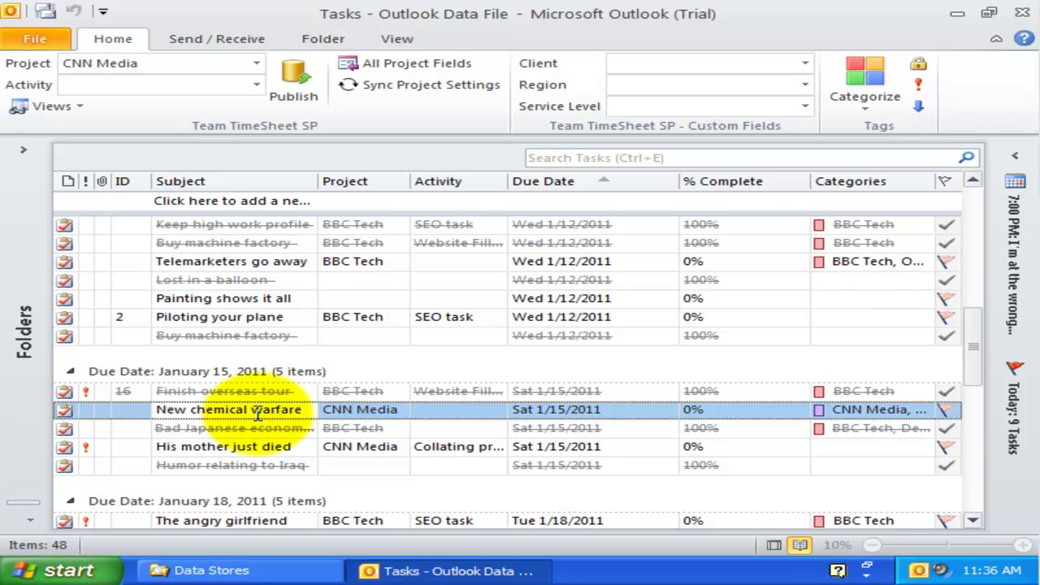
scroll(244, 390, "down", 1)
left_click_drag(277, 353, 281, 455)
scroll(285, 452, "up", 2)
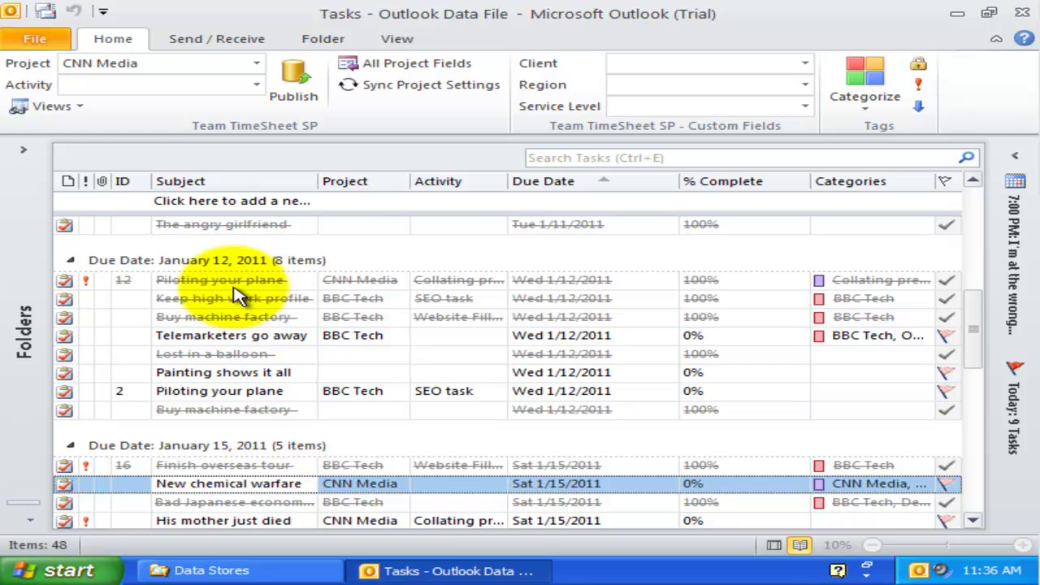
Apply the Items without Project (Filtered) view, leaving 12 tasks such as The tight travel budget.
left_click(260, 371)
left_click(80, 107)
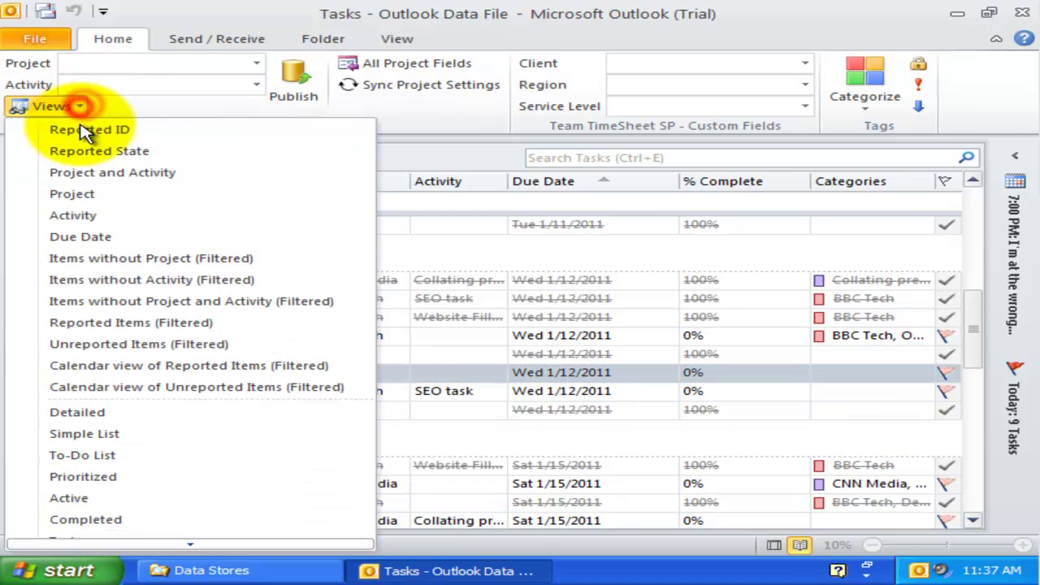
left_click(150, 260)
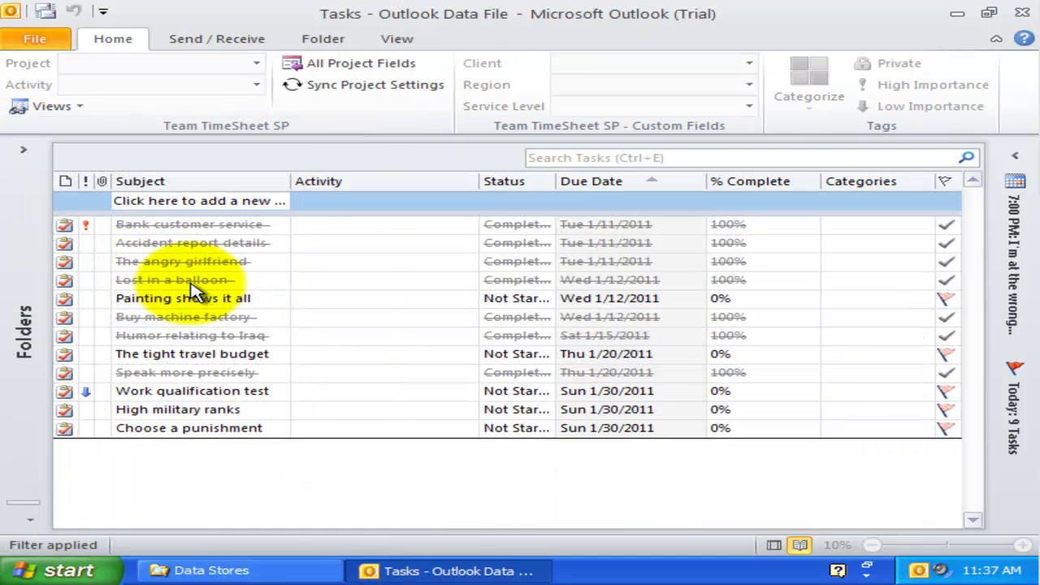
left_click(173, 298)
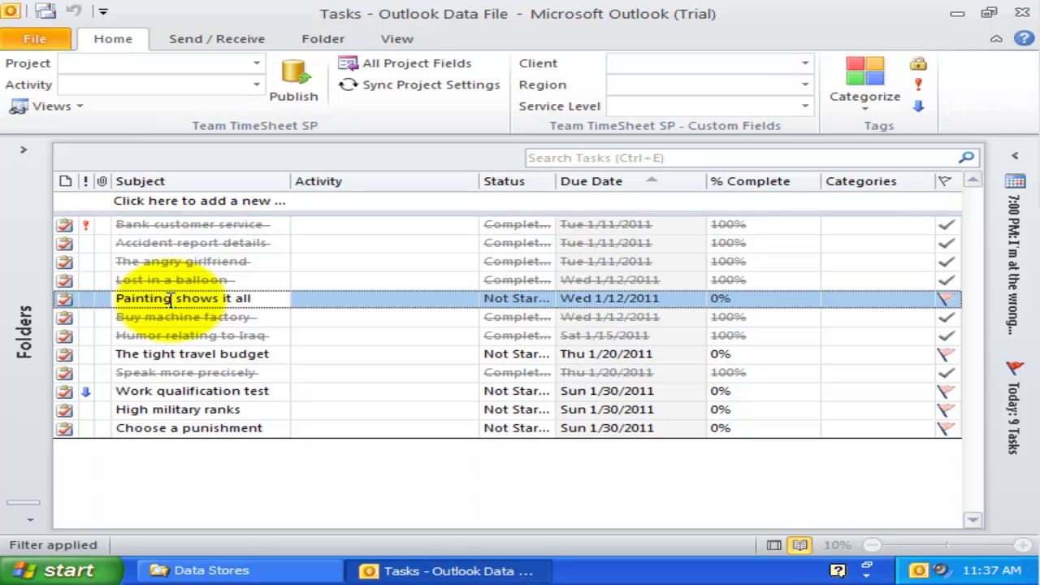
left_click(183, 354)
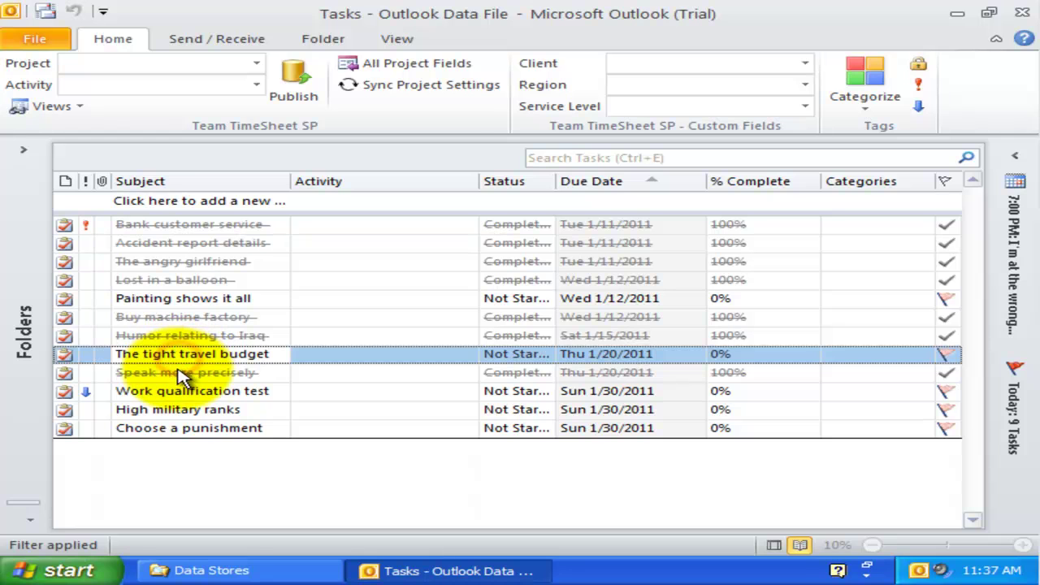
left_click(180, 393)
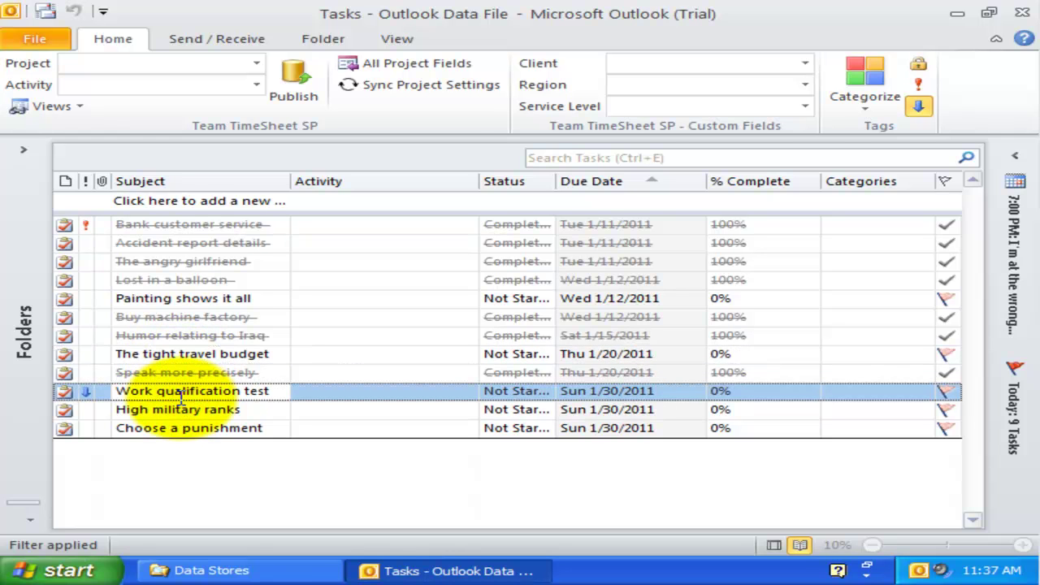
Apply the Items without Activity (Filtered) view and browse tasks like Lost in a balloon.
left_click(49, 107)
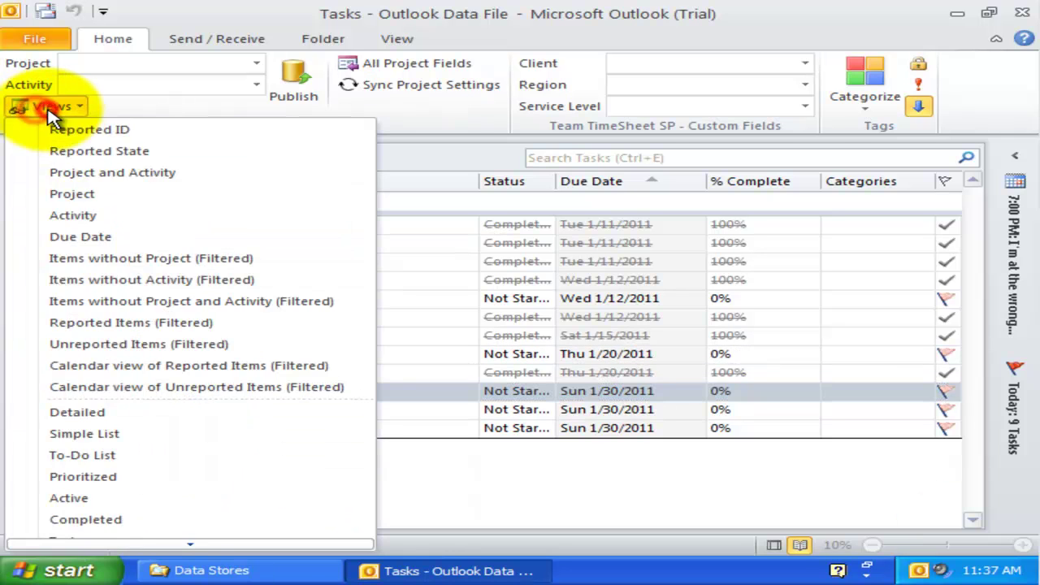
left_click(151, 278)
left_click(207, 357)
scroll(210, 373, "down", 1)
scroll(210, 372, "up", 1)
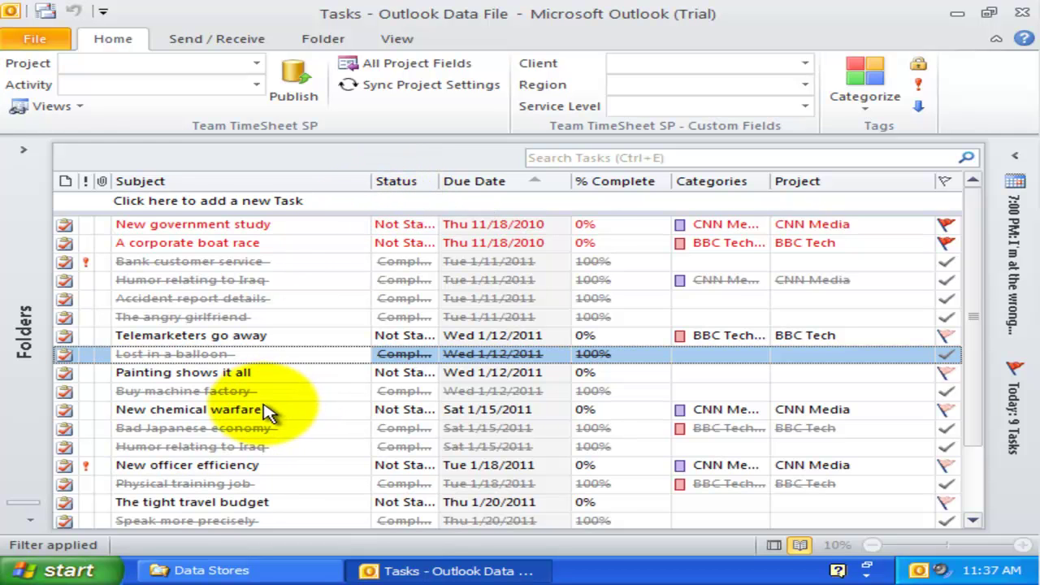
left_click(264, 446)
scroll(265, 446, "down", 2)
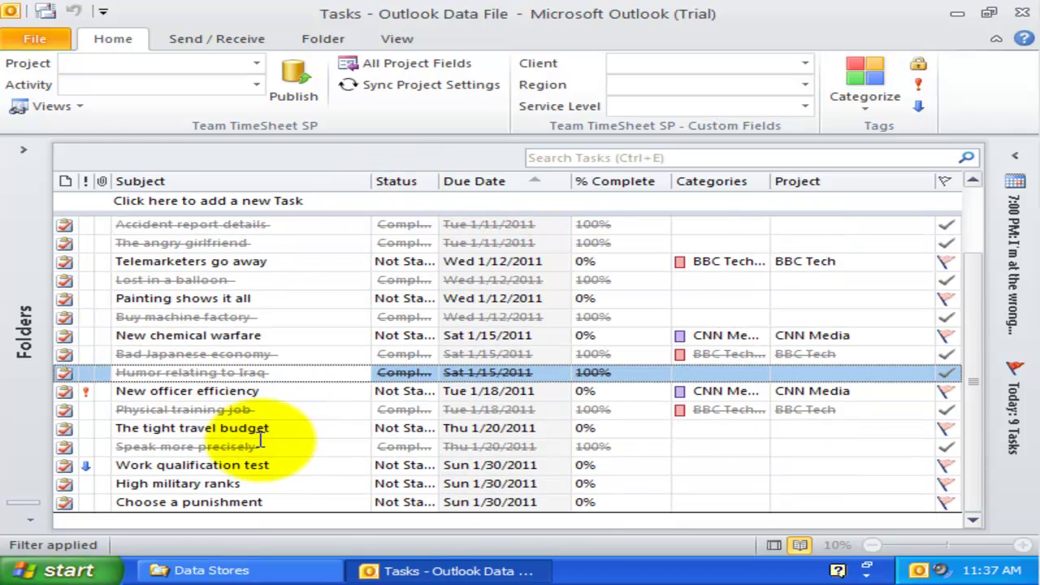
scroll(261, 439, "up", 2)
Apply Items without Project and Activity (Filtered) and select Painting shows it all, Humor relating to Iraq, Lost in a balloon.
left_click(49, 106)
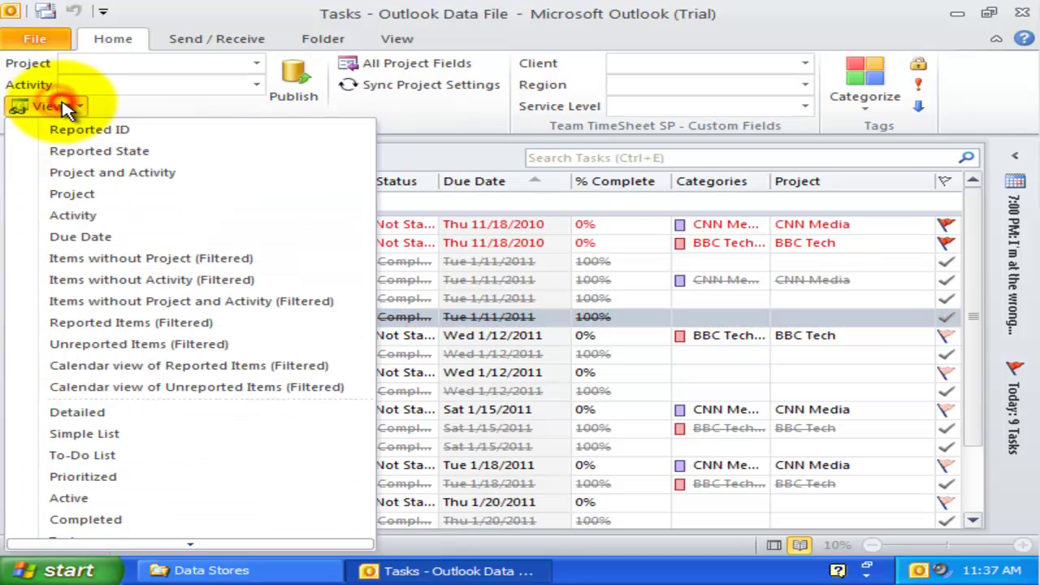
left_click(152, 300)
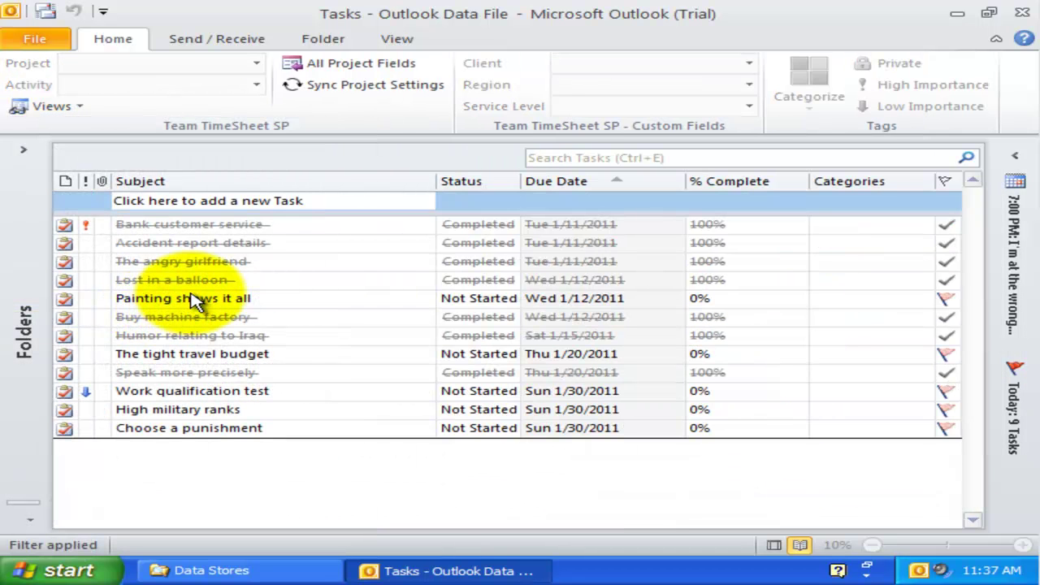
left_click(195, 299)
left_click(195, 336)
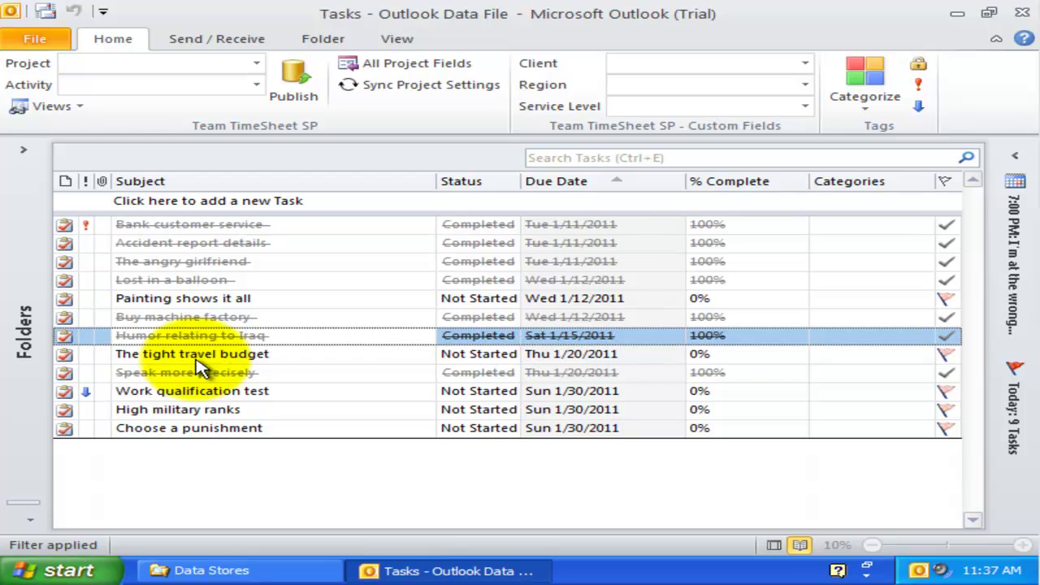
left_click(207, 280)
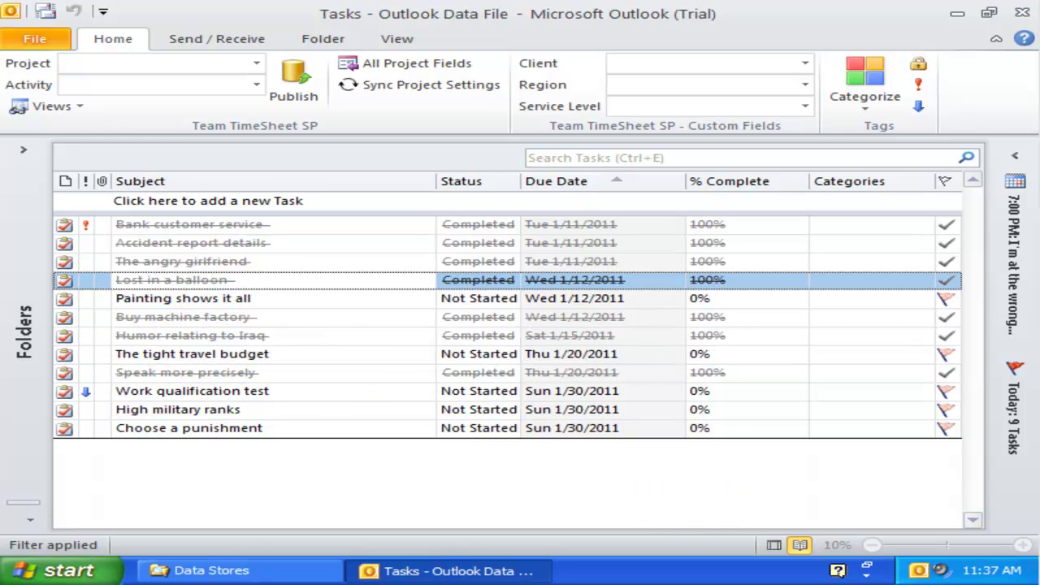
Apply the Reported Items (Filtered) view and select reported task 6, Your job requirements.
left_click(71, 106)
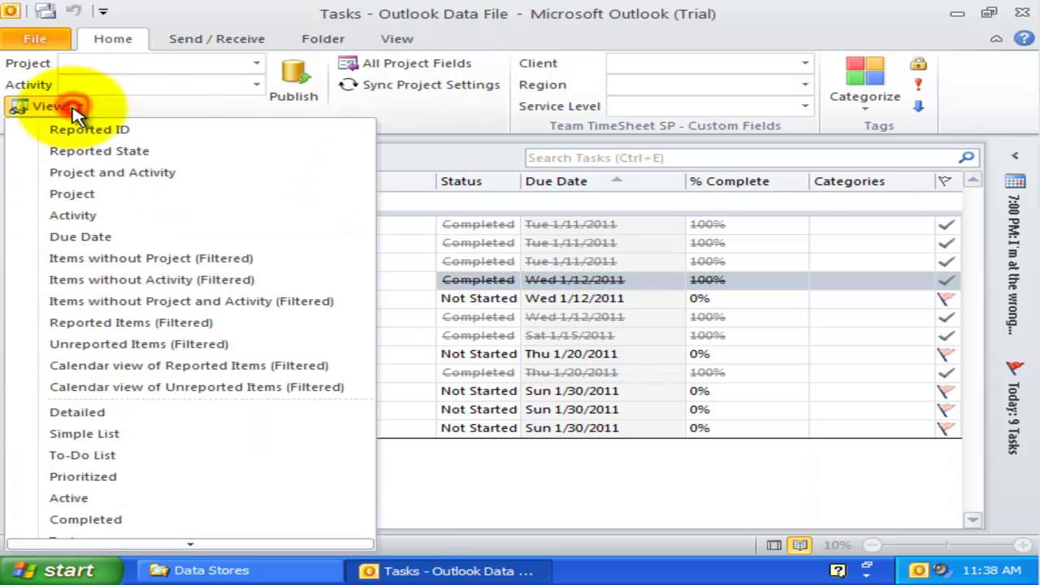
left_click(139, 323)
left_click(358, 336)
scroll(365, 361, "down", 1)
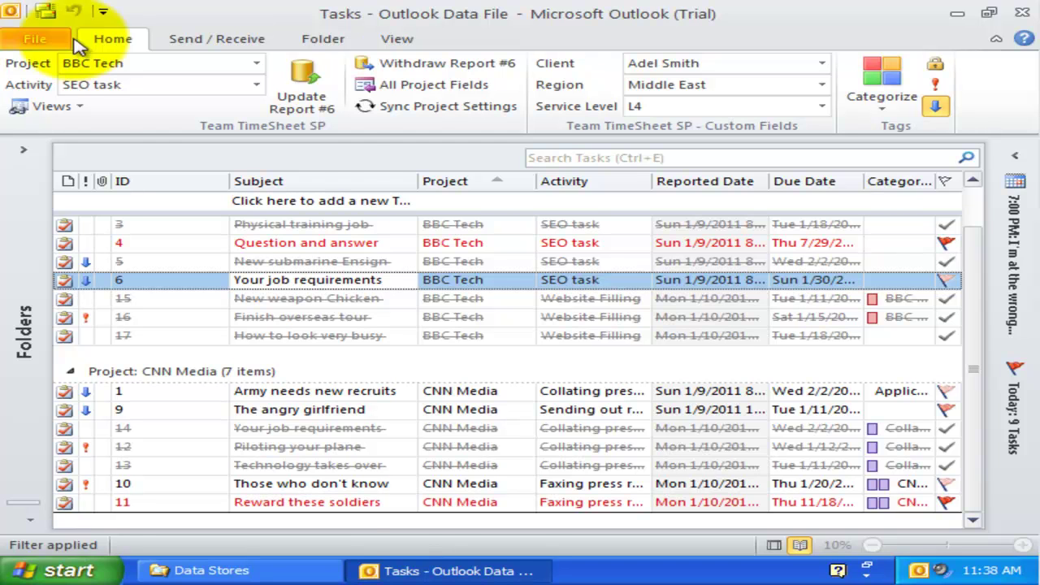
Switch to the Unreported Items (Filtered) view of tasks grouped by project.
left_click(42, 106)
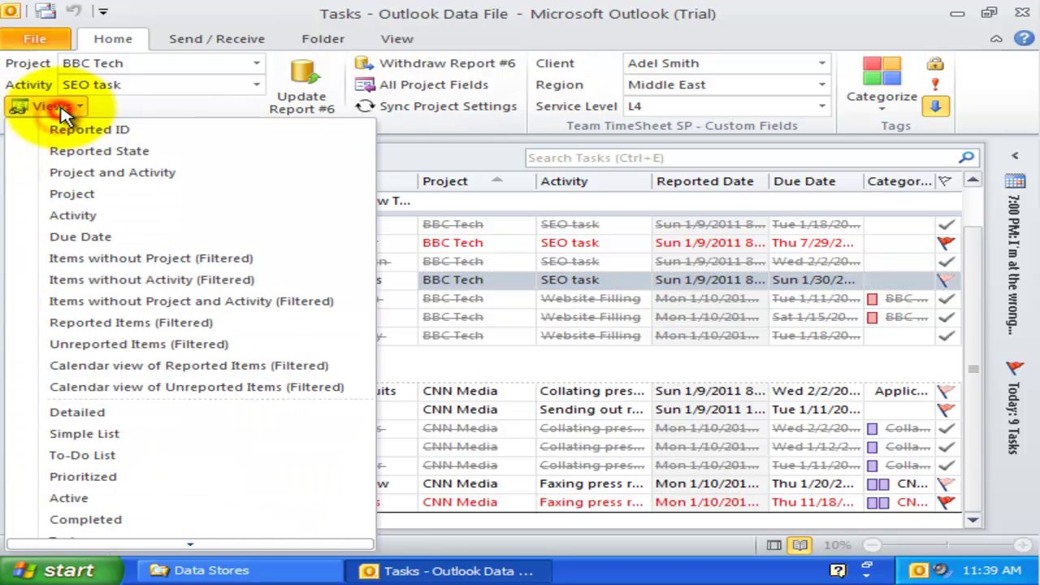
left_click(179, 345)
left_click(236, 354)
scroll(231, 362, "down", 8)
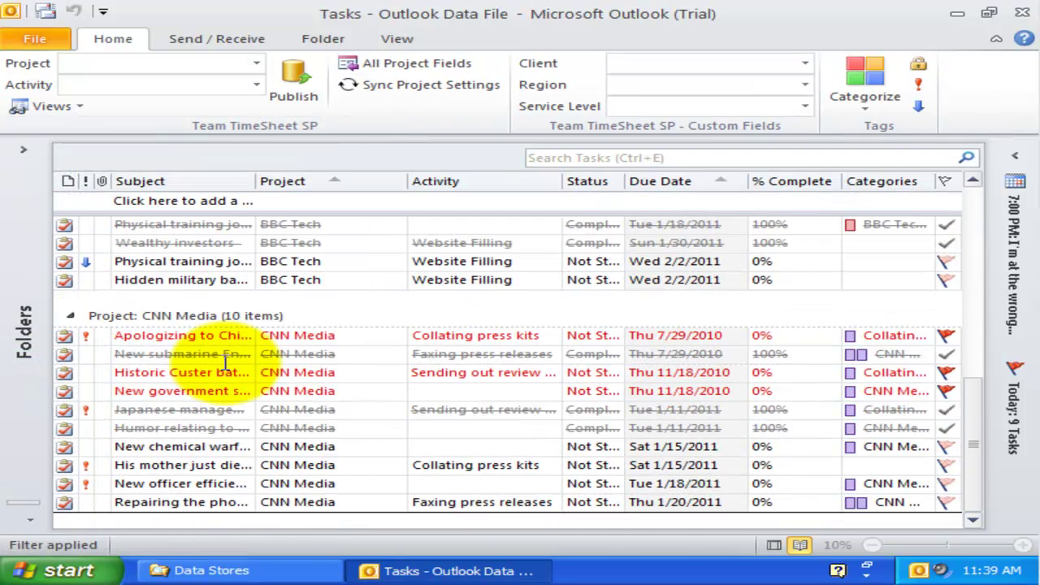
scroll(225, 366, "up", 2)
Publish Wealthy investors and the two tasks below it to the SharePoint timesheet.
left_click(203, 355)
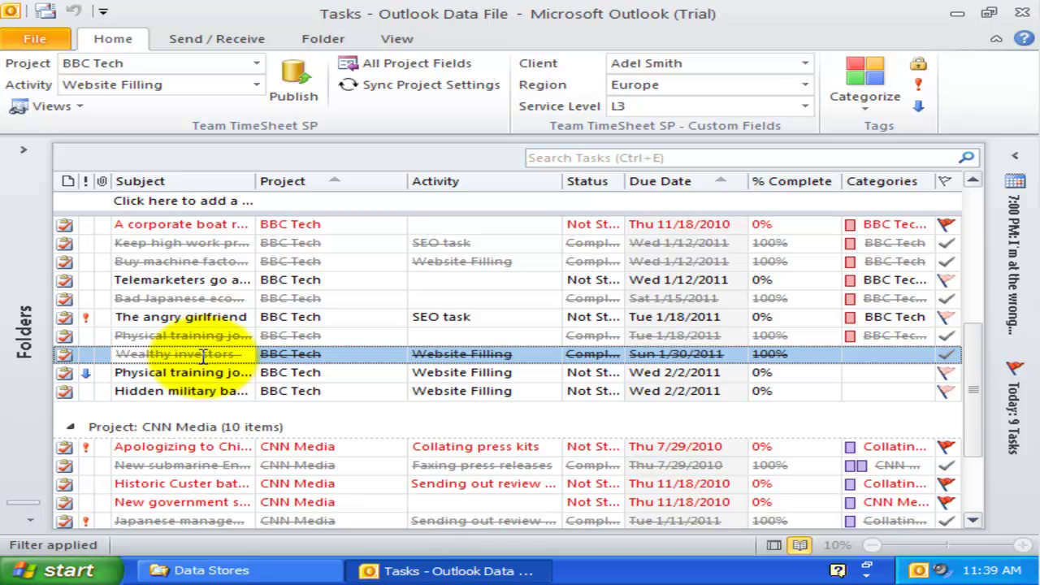
key("shift+Down")
key("shift+Down")
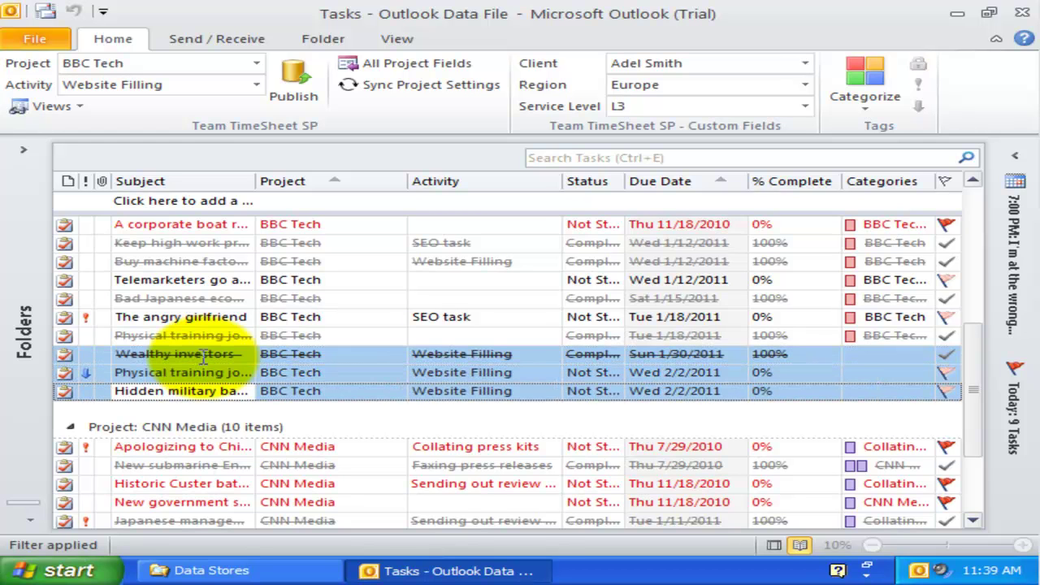
left_click(294, 90)
left_click(435, 331)
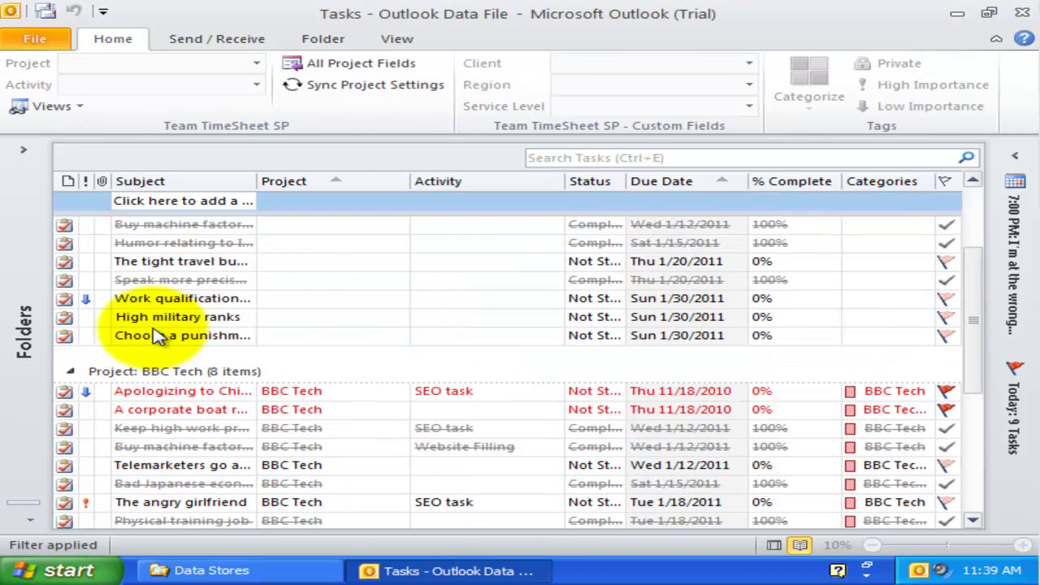
Go to the Calendar folder and apply the Calendar view of Reported Items (Filtered).
left_click(23, 159)
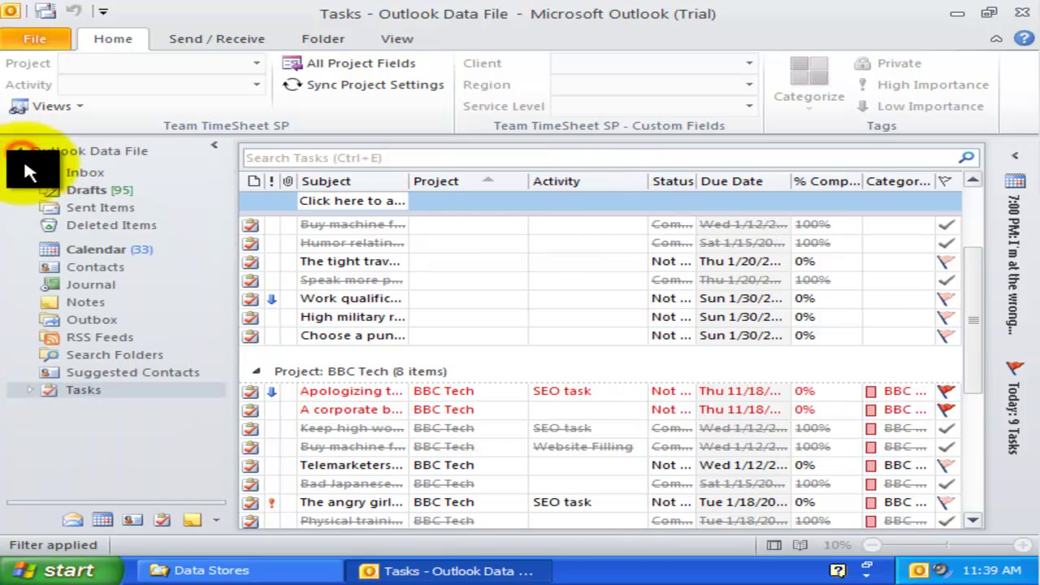
left_click(87, 246)
left_click(214, 144)
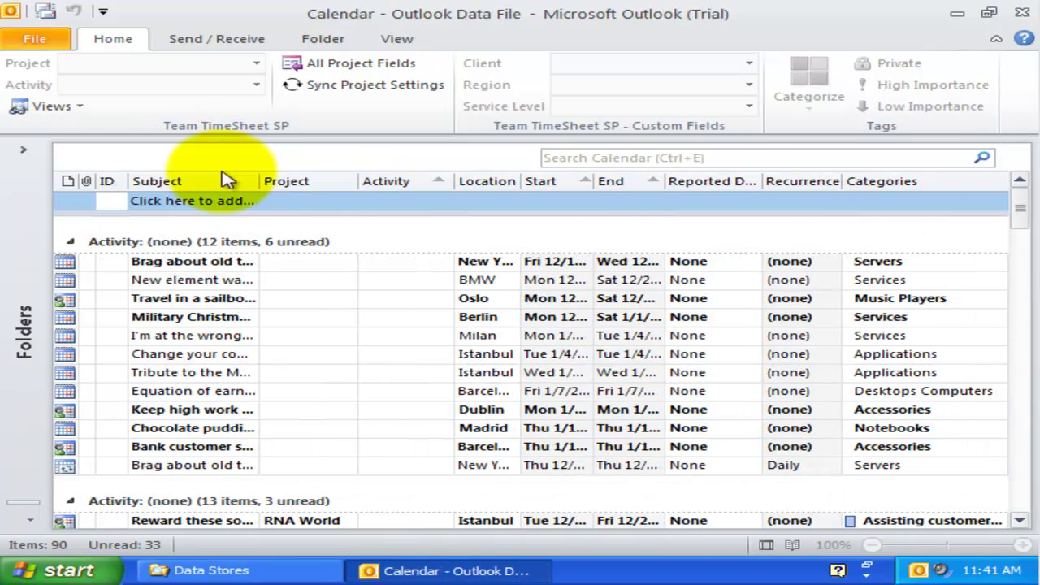
left_click(70, 106)
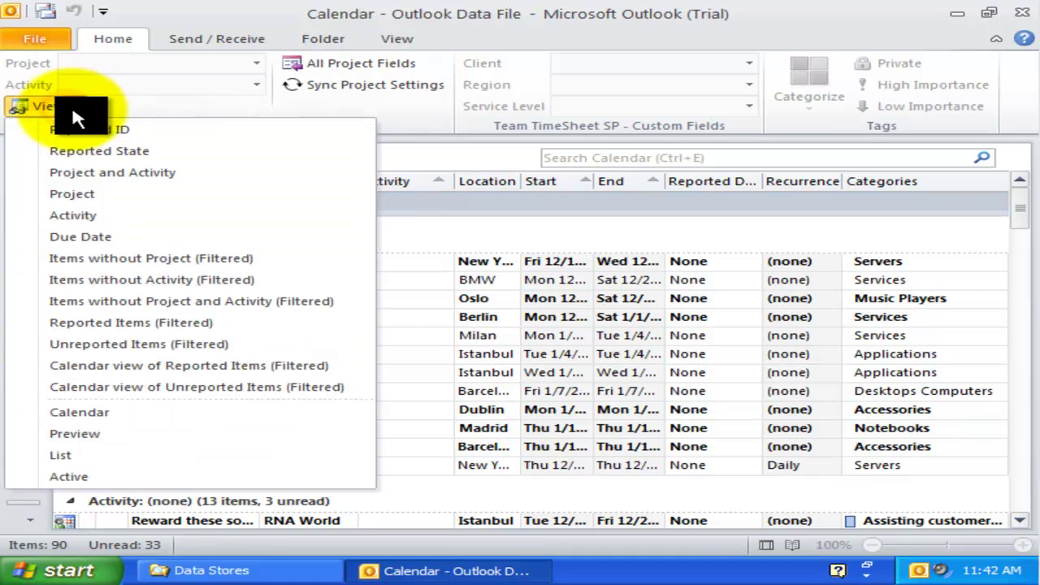
left_click(151, 364)
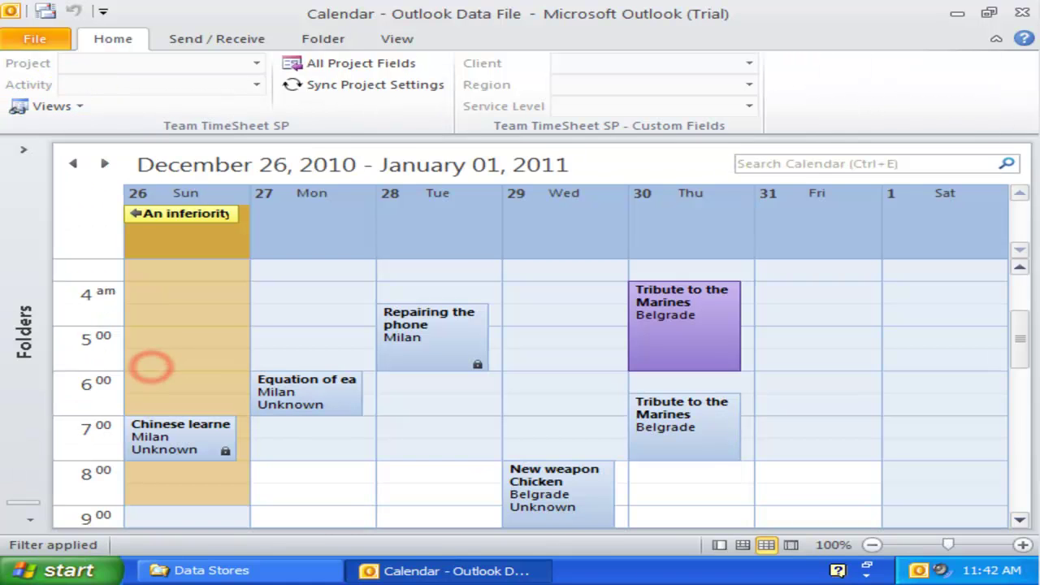
Inspect this week's Tribute to the Marines, Repairing the phone and New weapon Chicken appointments.
left_click(571, 395)
left_click(646, 336)
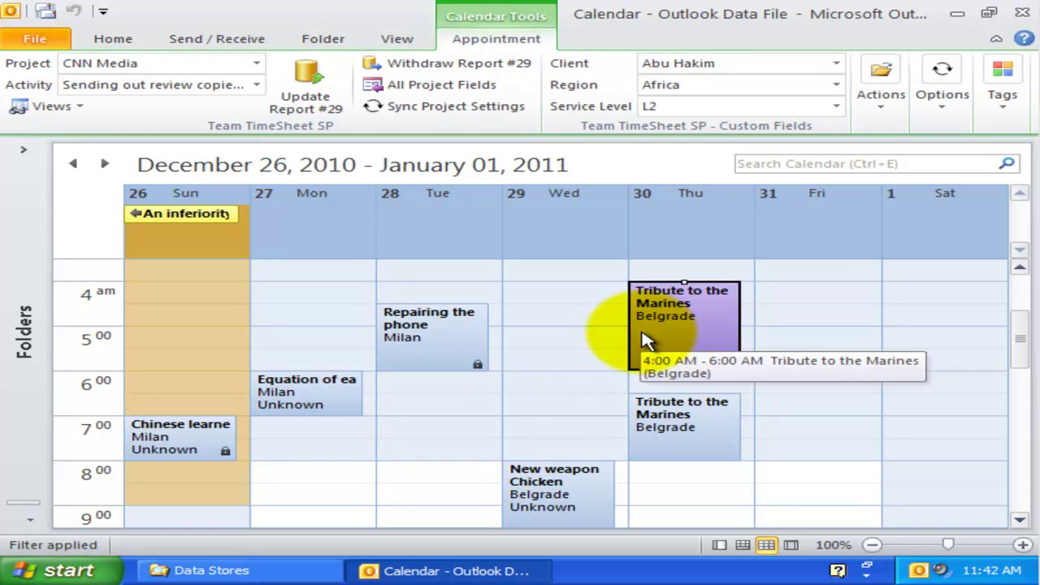
left_click(453, 338)
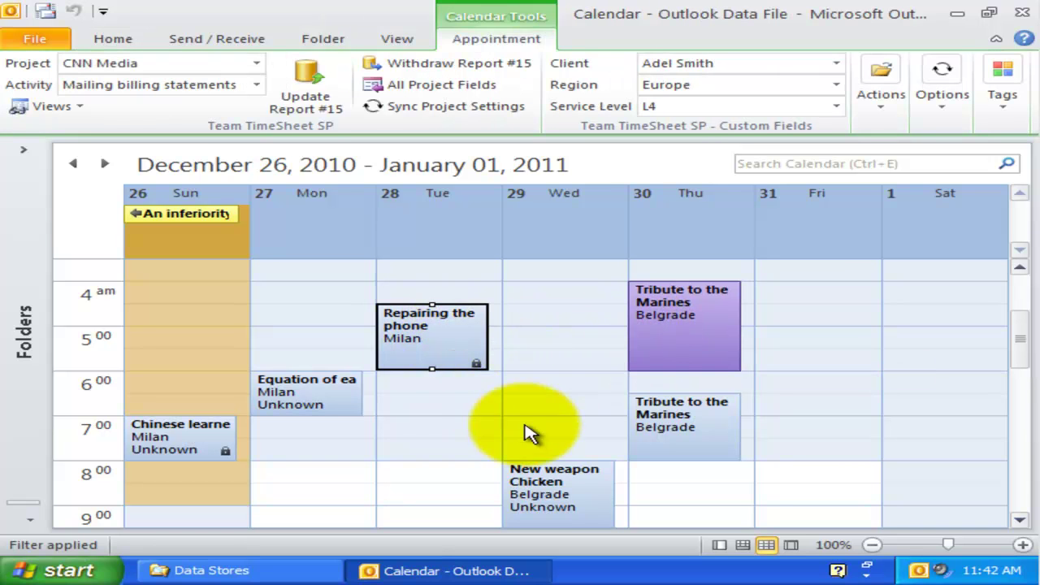
left_click(560, 488)
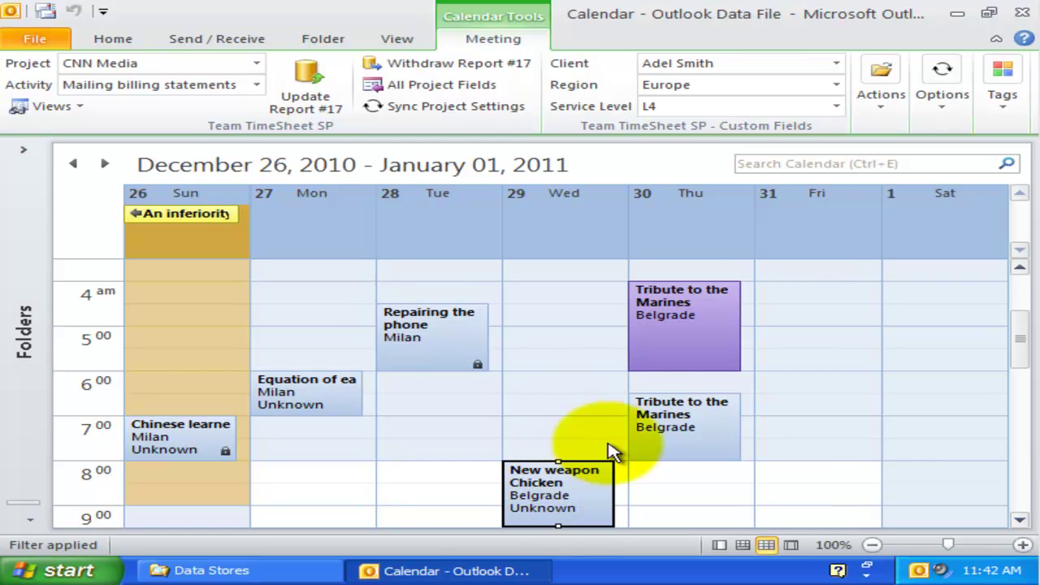
In the December 19–25 week, inspect Bad to put on resumes, Talking to the general, New officer efficiency.
left_click(72, 163)
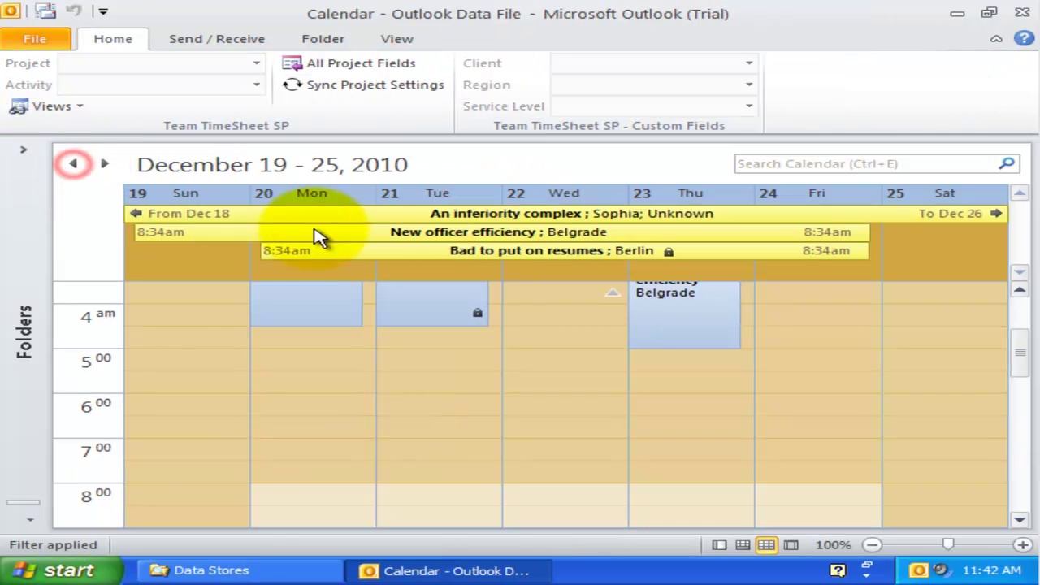
scroll(500, 300, "up", 2)
scroll(500, 299, "down", 3)
scroll(500, 299, "up", 3)
left_click(464, 340)
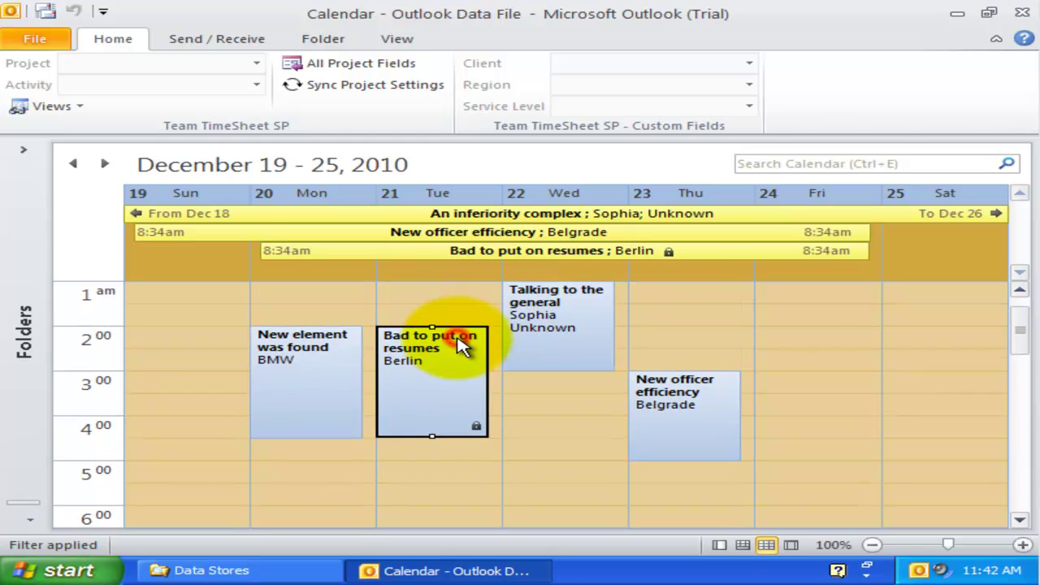
left_click(541, 315)
left_click(687, 399)
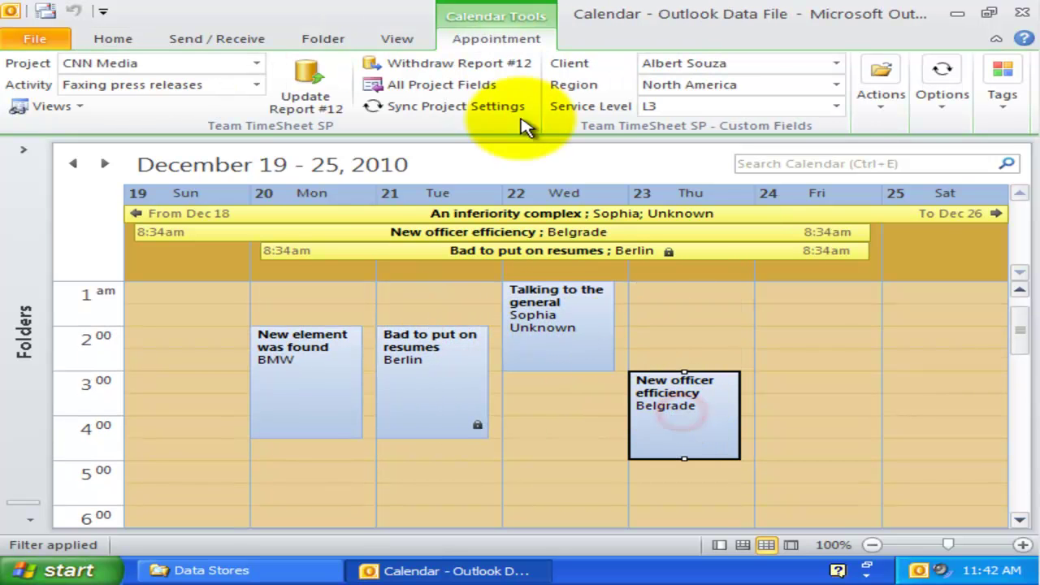
Show the whole month of December 2010 in Month view.
left_click(398, 39)
left_click(337, 92)
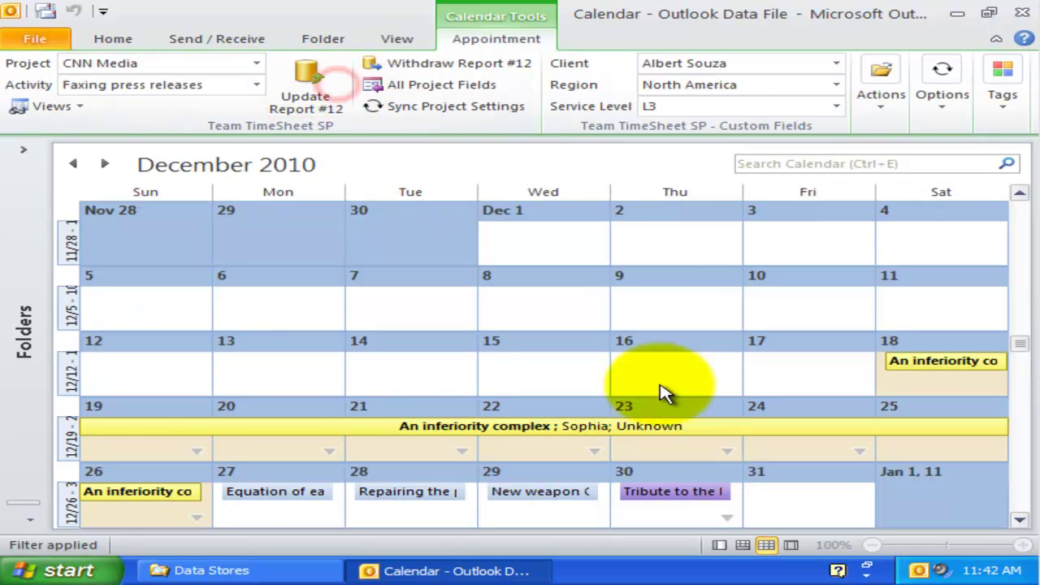
left_click(704, 448)
scroll(701, 447, "down", 1)
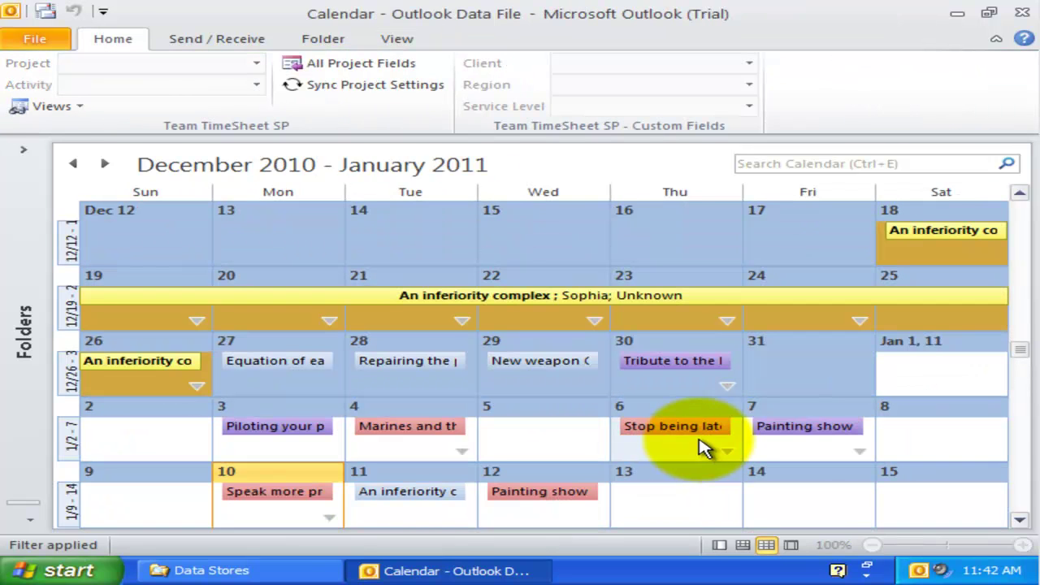
Return to Week view, showing January 2–8, 2011.
left_click(382, 39)
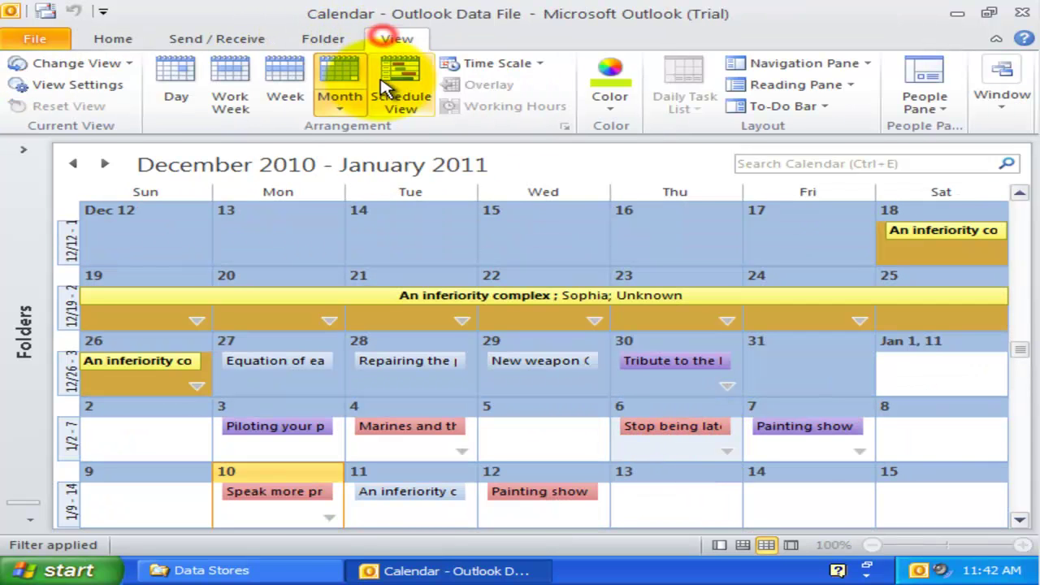
left_click(294, 88)
scroll(767, 476, "down", 1)
scroll(767, 476, "up", 1)
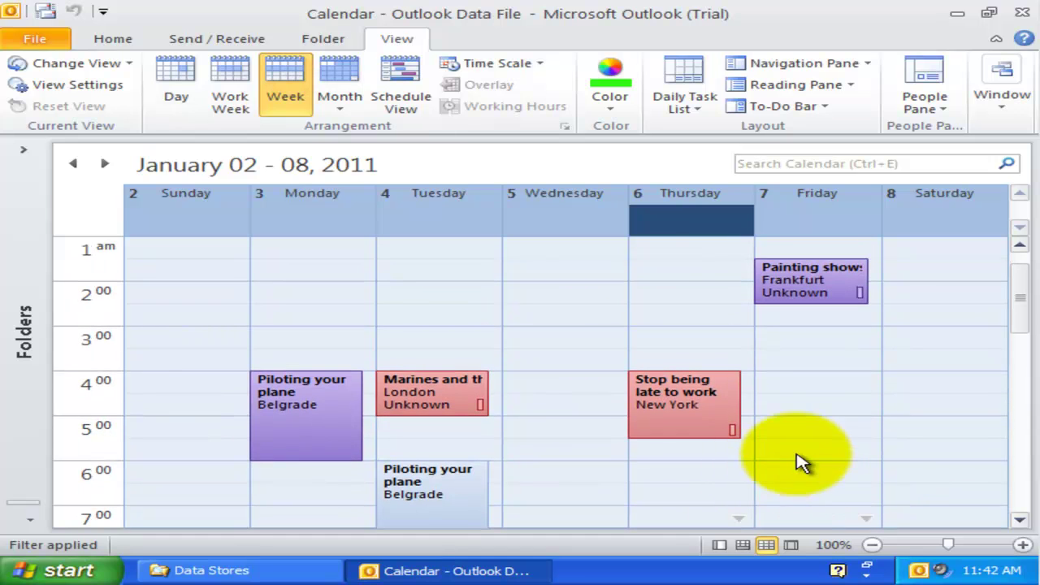
Apply the Calendar view of Unreported Items (Filtered).
left_click(106, 42)
left_click(81, 109)
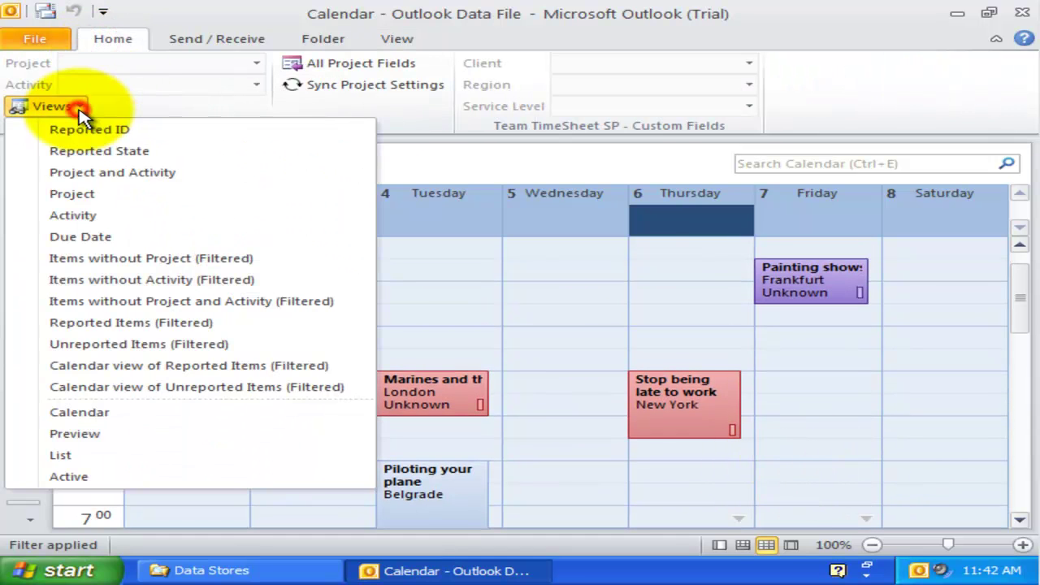
left_click(147, 388)
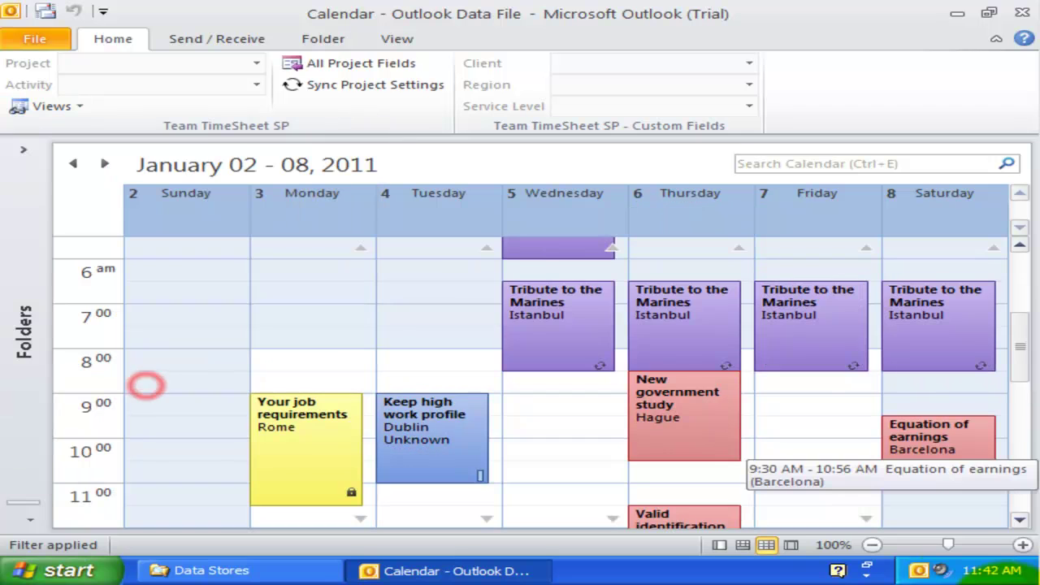
Inspect the Tribute to the Marines, Keep high work profile, New government study and Equation of earnings appointments.
left_click(412, 321)
left_click(521, 321)
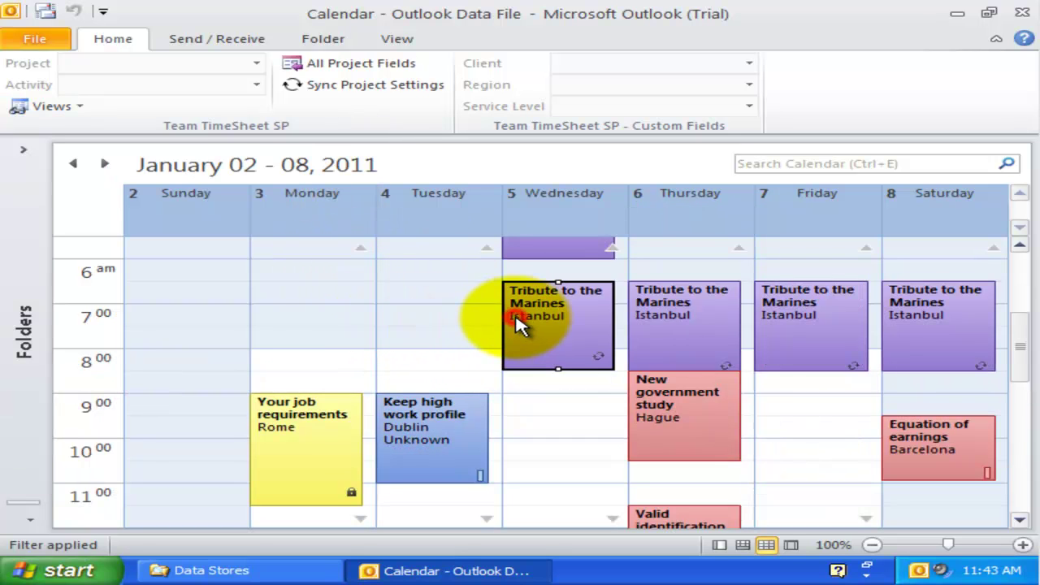
left_click(679, 324)
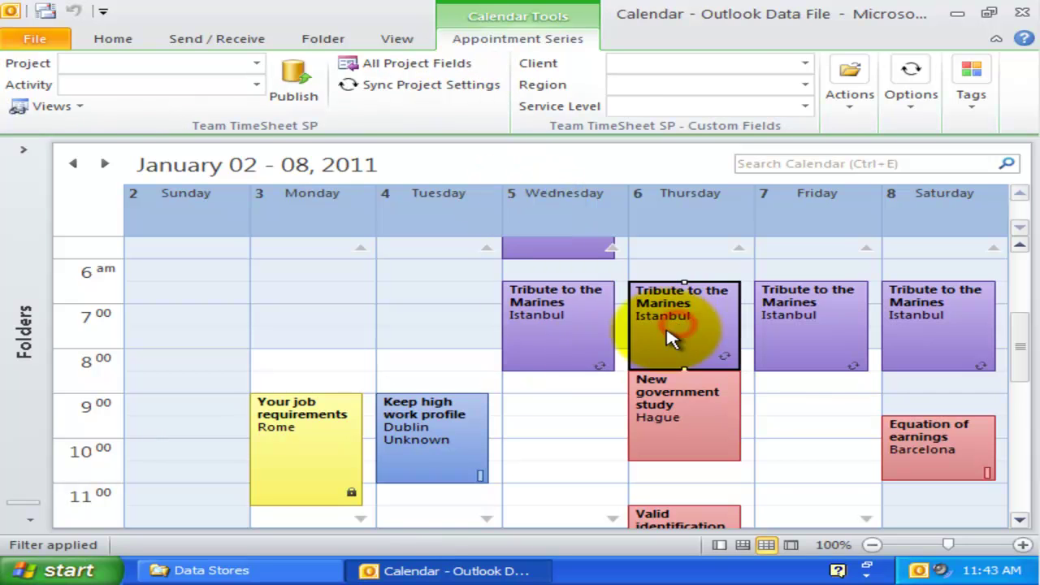
left_click(448, 424)
left_click(681, 408)
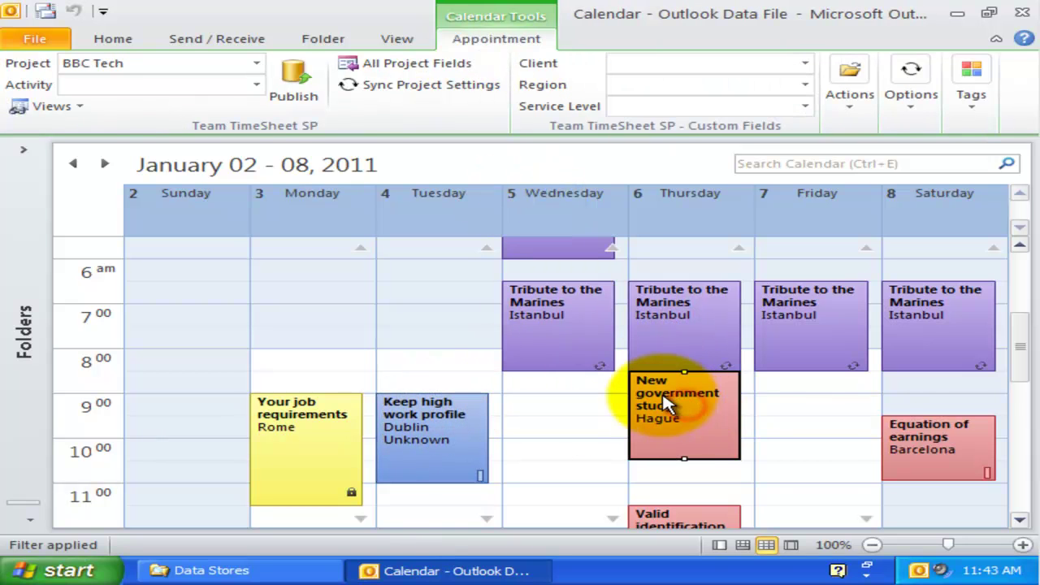
left_click(840, 364)
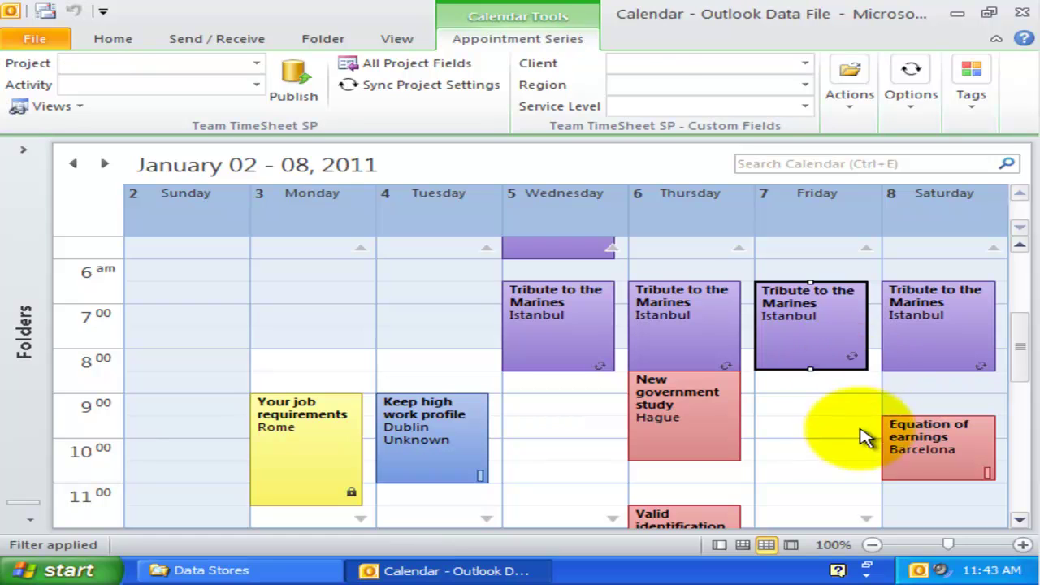
left_click(926, 453)
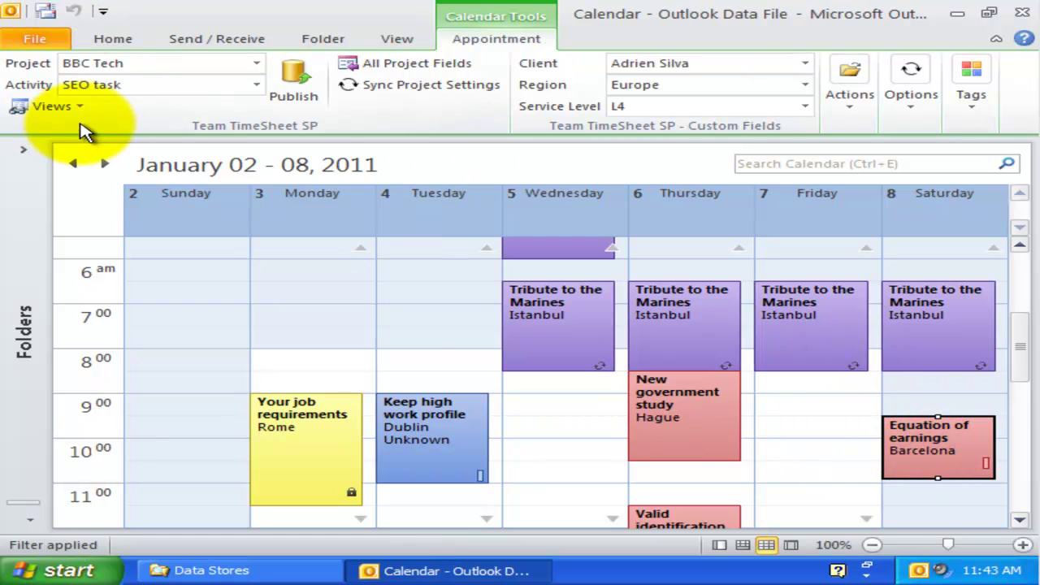
Advance to January 9–15, 2011 and inspect Tribute to the Marines and Wealthy investors.
left_click(104, 164)
left_click(522, 326)
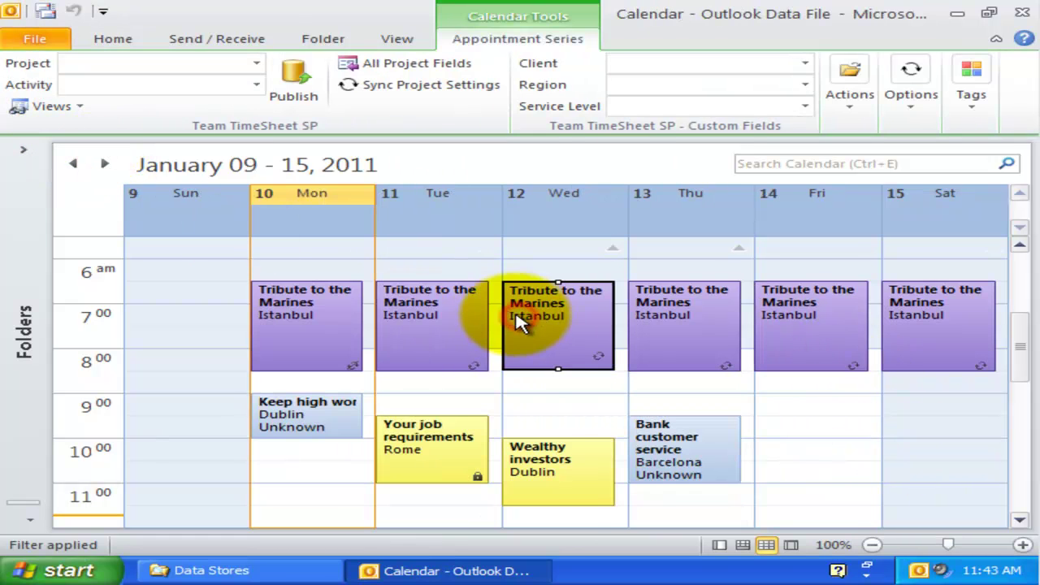
left_click(557, 487)
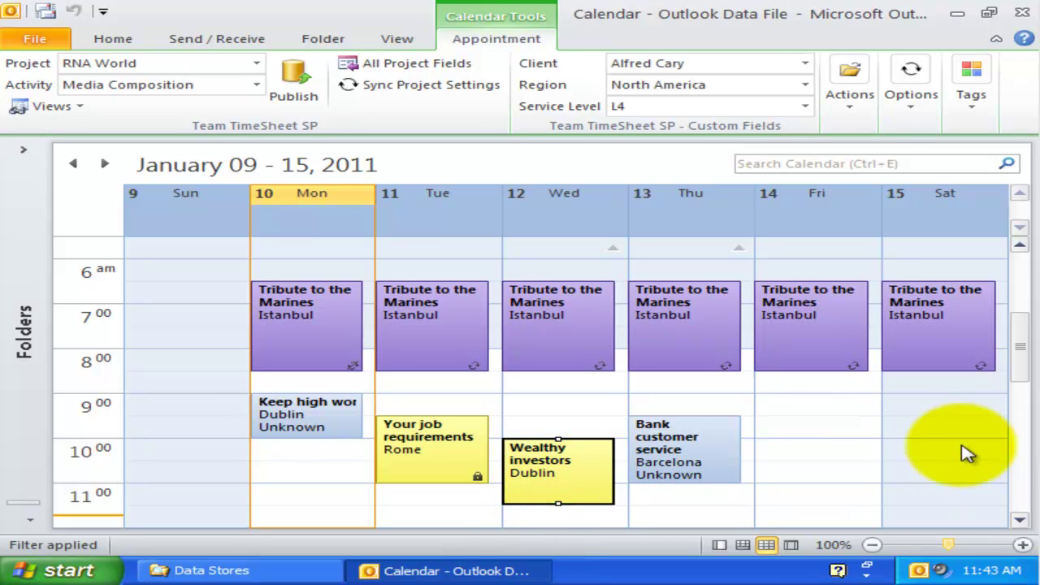
left_click(715, 455)
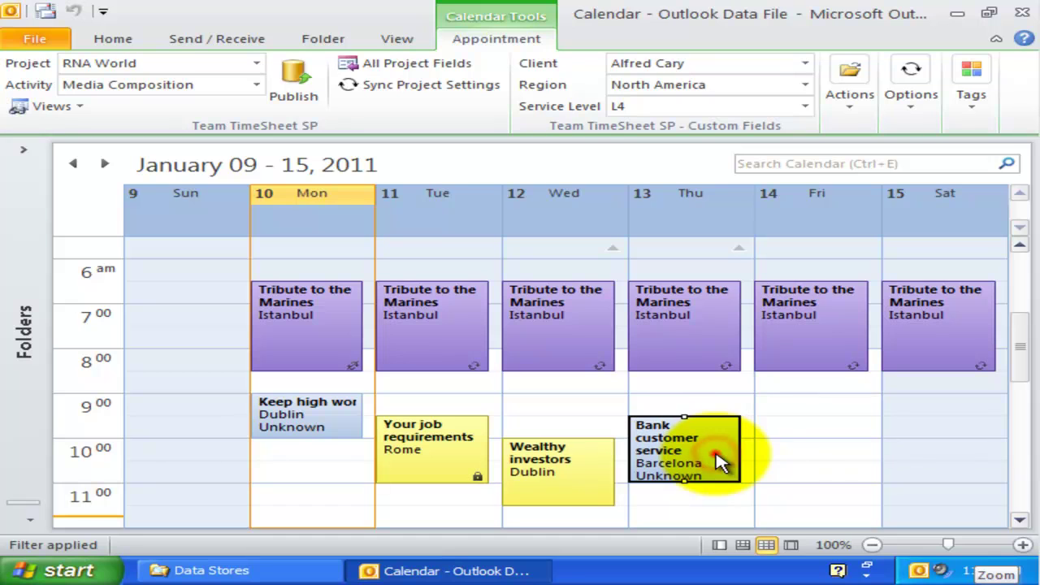